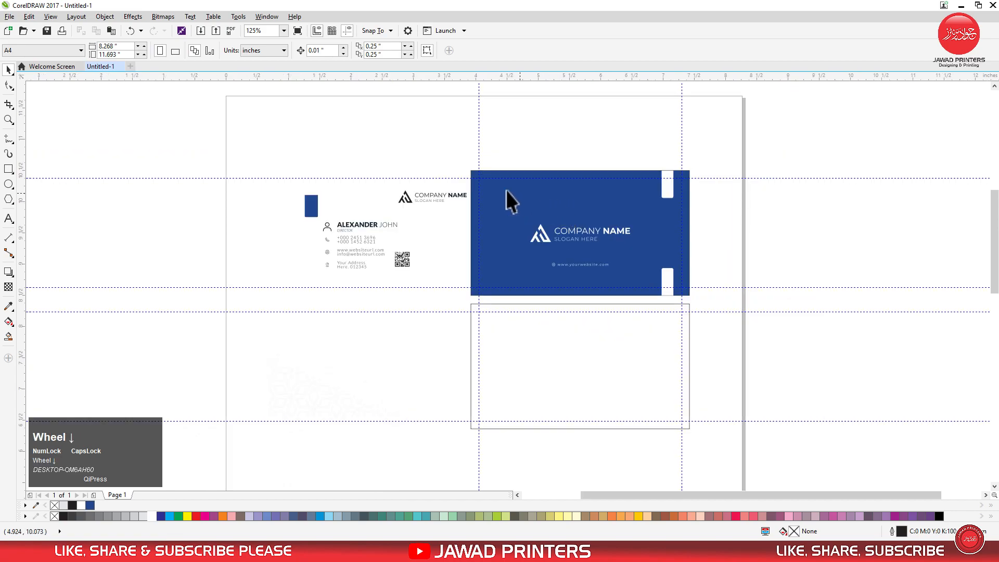
Move the logo, contact details, QR code and blue rectangle together to the right of the empty card frame
drag(467, 162, 655, 434)
drag(732, 454, 735, 453)
key(shift+Page_Down)
click(432, 344)
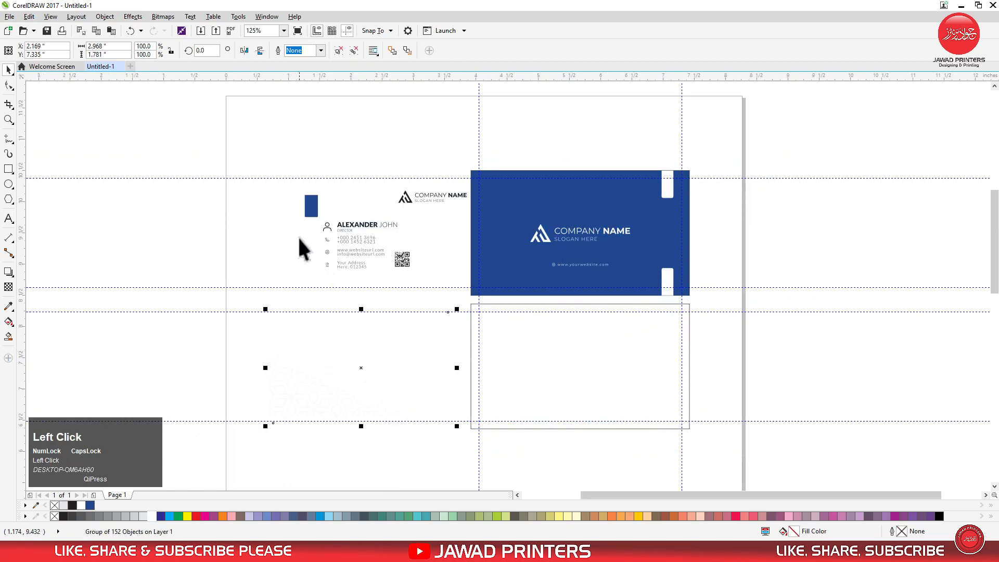
click(285, 198)
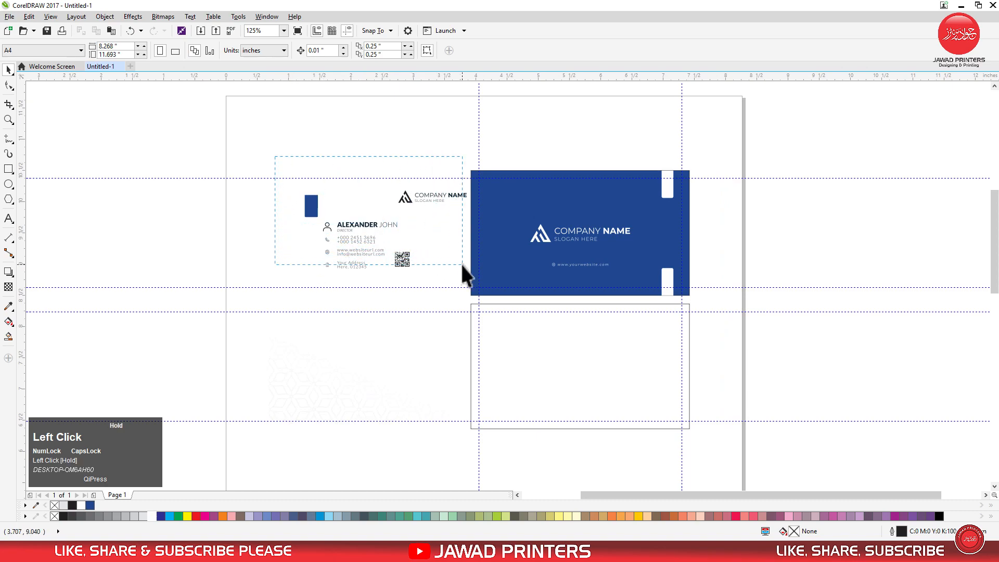
drag(386, 230, 779, 367)
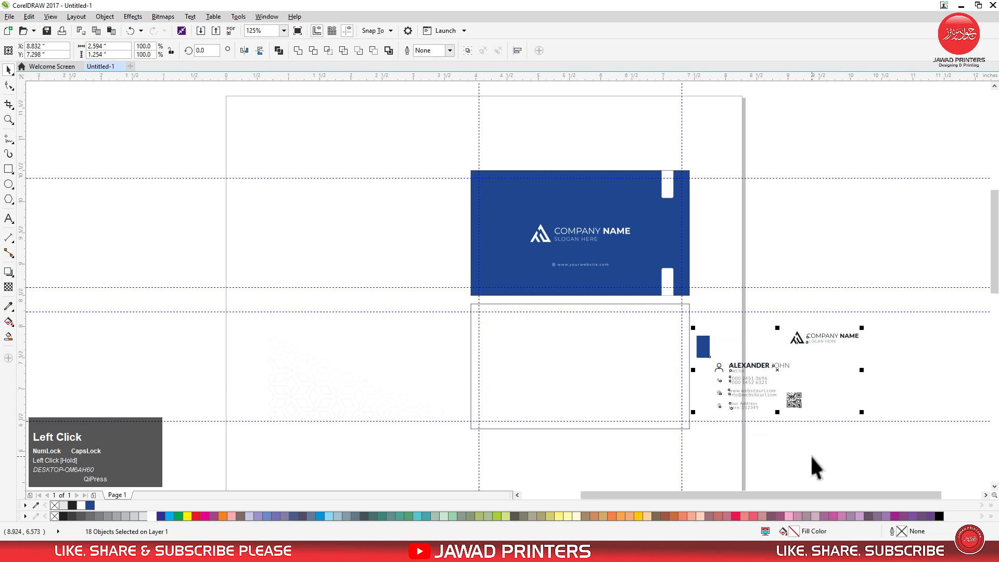
click(814, 468)
PowerClip the pale geometric pattern group inside the empty card rectangle
key(F2)
drag(268, 279, 893, 469)
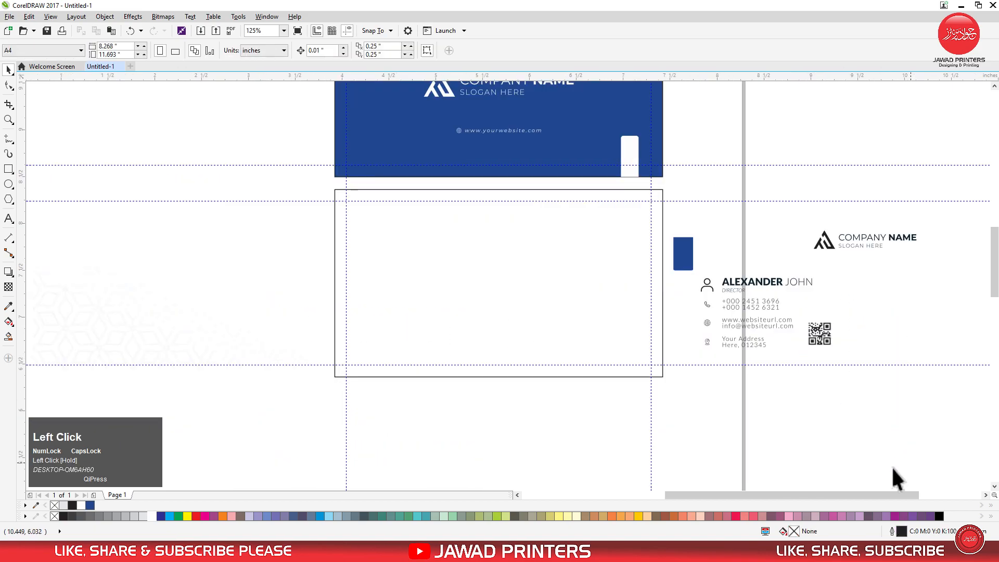
click(151, 323)
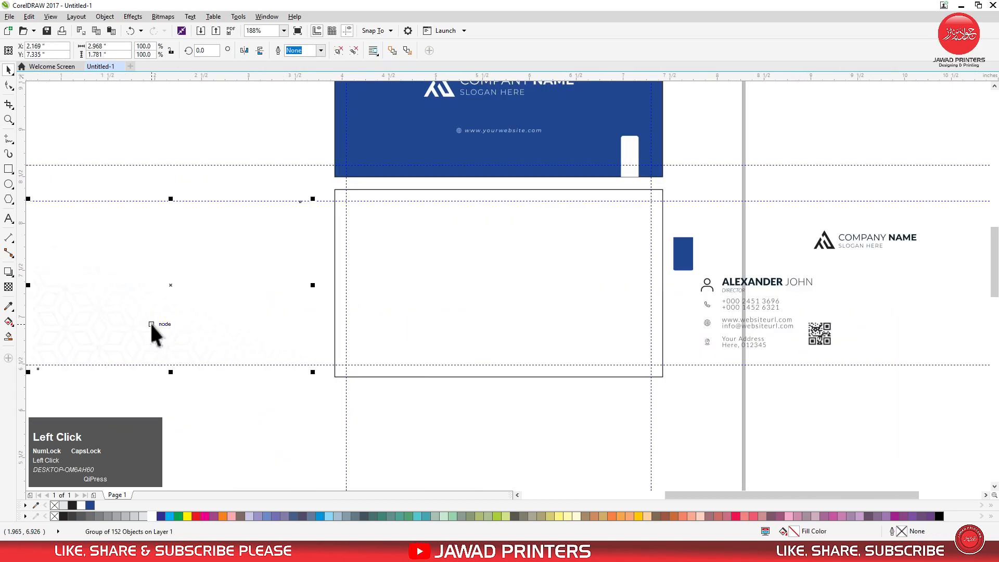
right_click(152, 324)
click(208, 89)
click(388, 285)
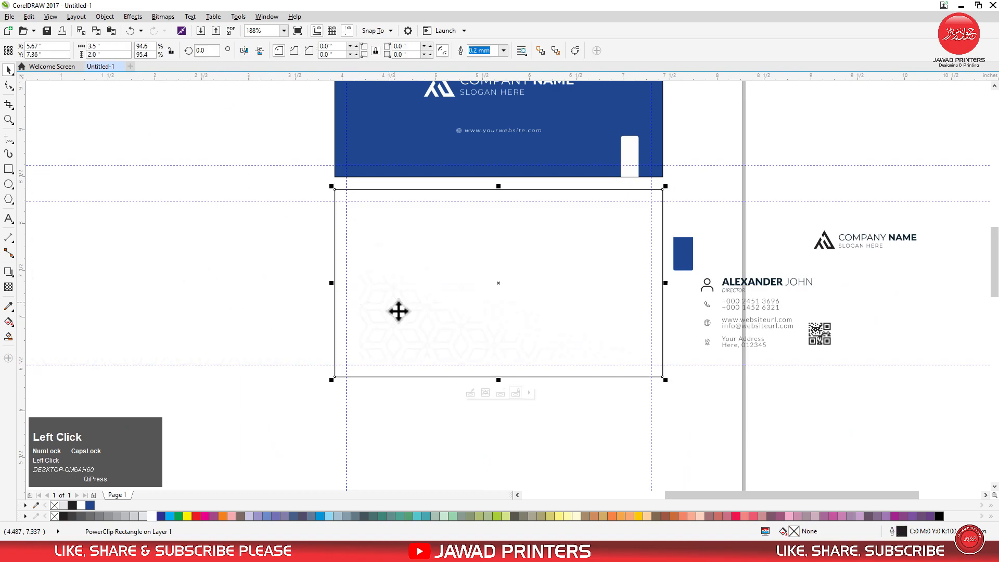
Shift the clipped pattern into the card's lower-left corner and fill the card rectangle with a very light grey
click(469, 393)
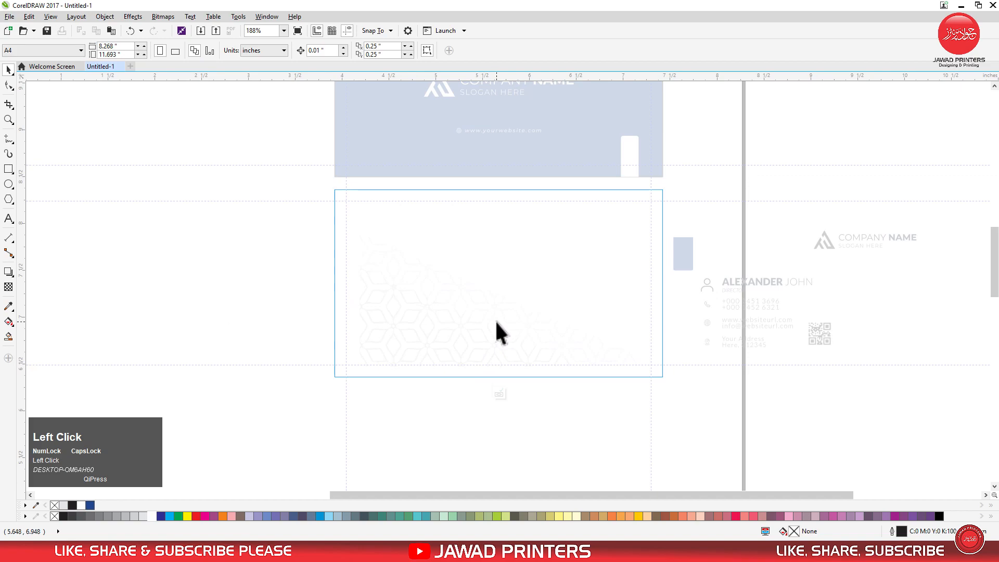
key(F2)
drag(290, 185, 740, 415)
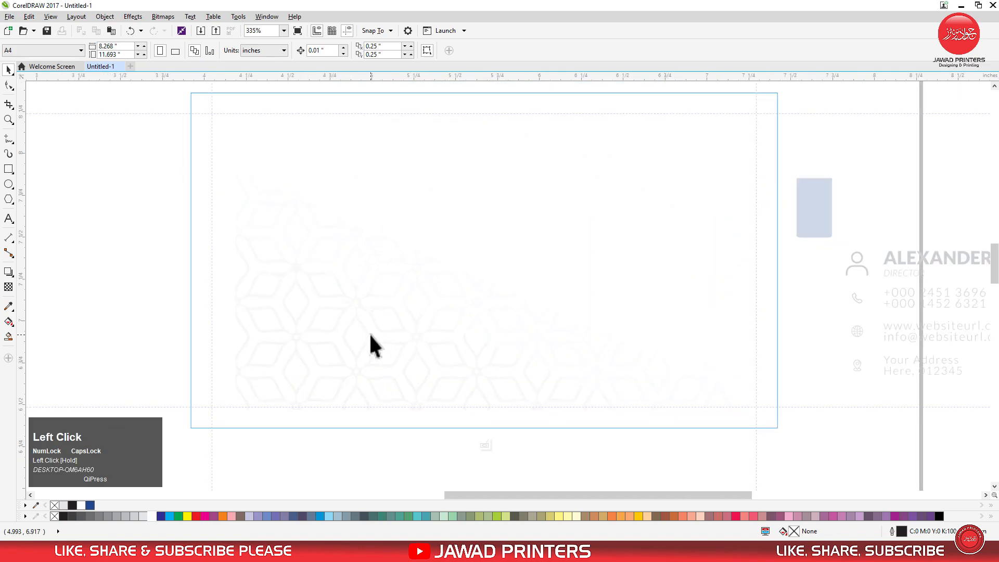
click(355, 341)
drag(356, 341, 322, 353)
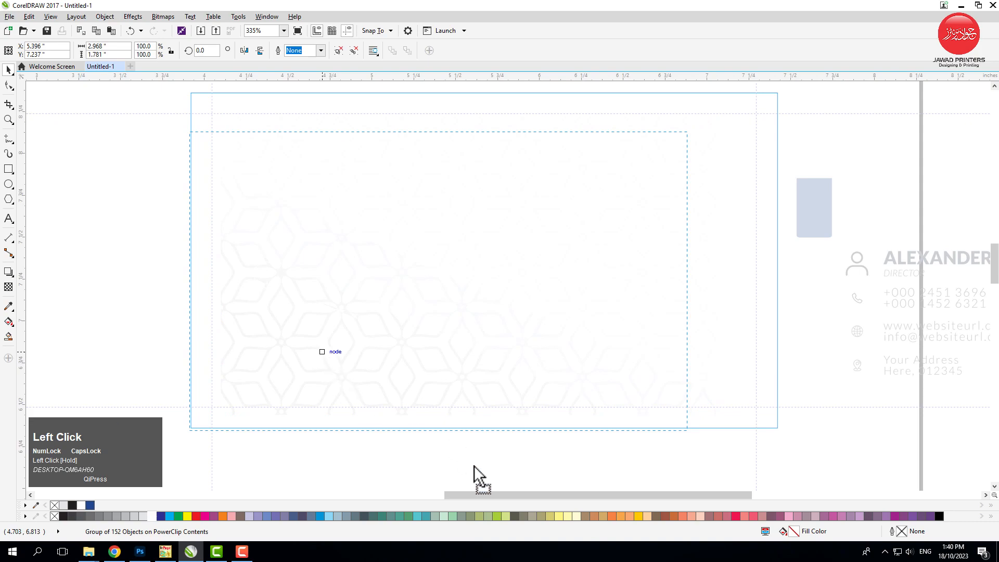
drag(470, 462, 469, 457)
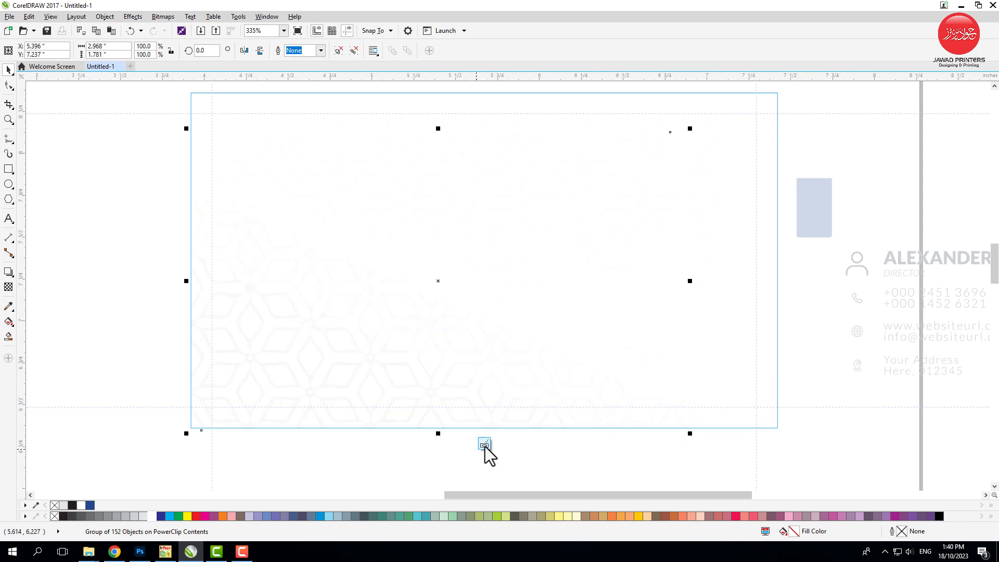
click(487, 447)
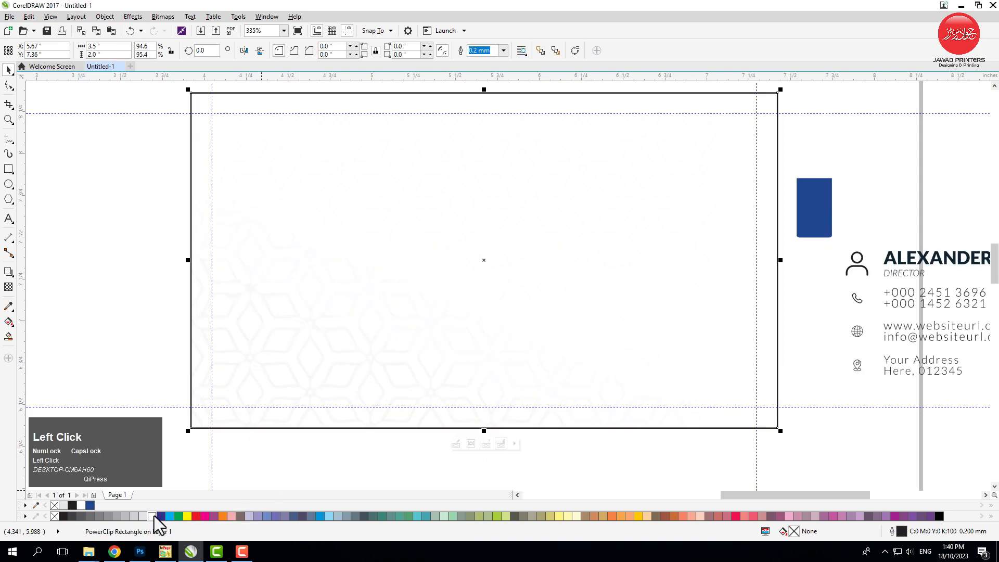
click(127, 353)
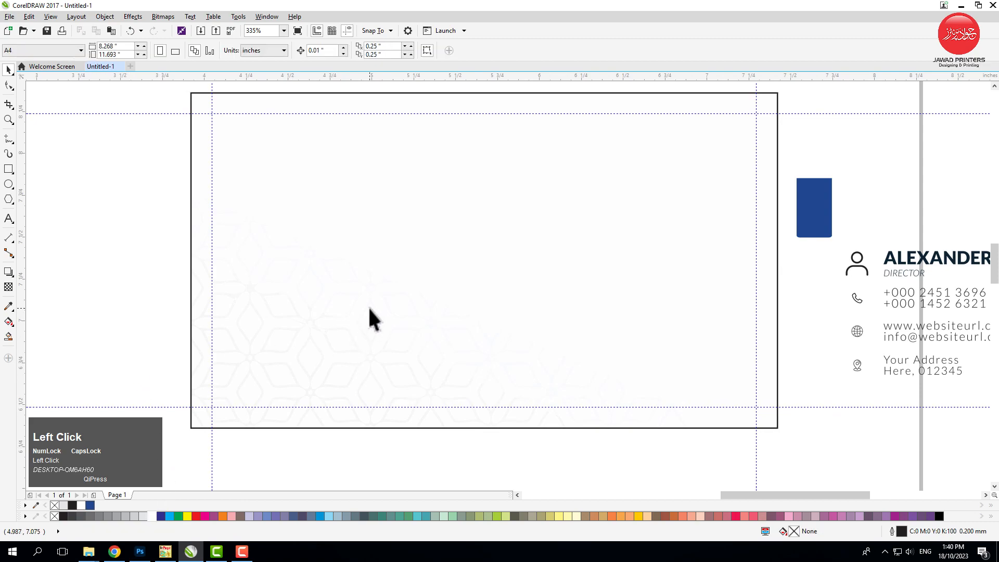
Duplicate the white bar at the blue card's lower edge and align the copy to the lower card's bottom edge
scroll(353, 287, down, 2)
key(F2)
drag(272, 190, 811, 396)
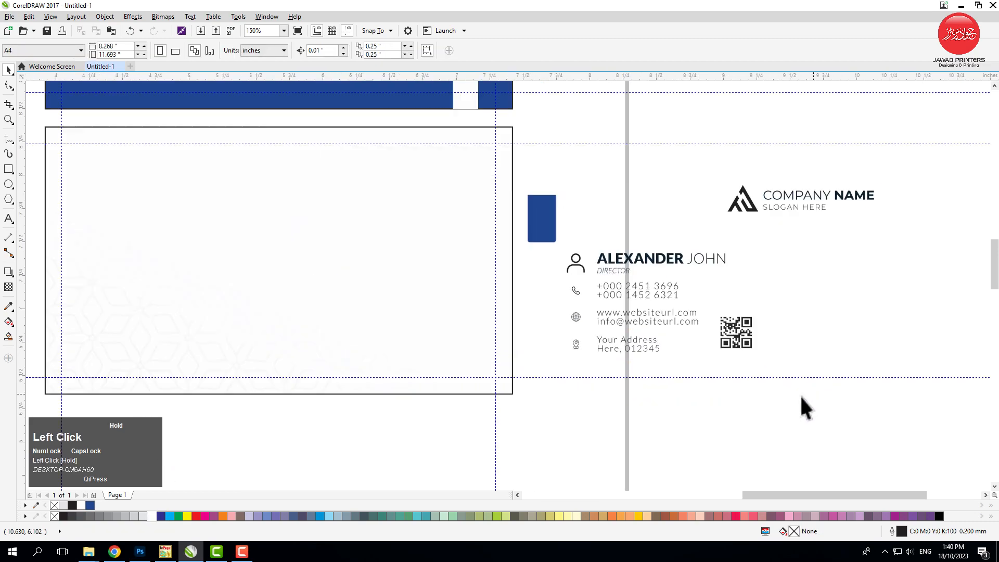
key(space)
right_click(464, 98)
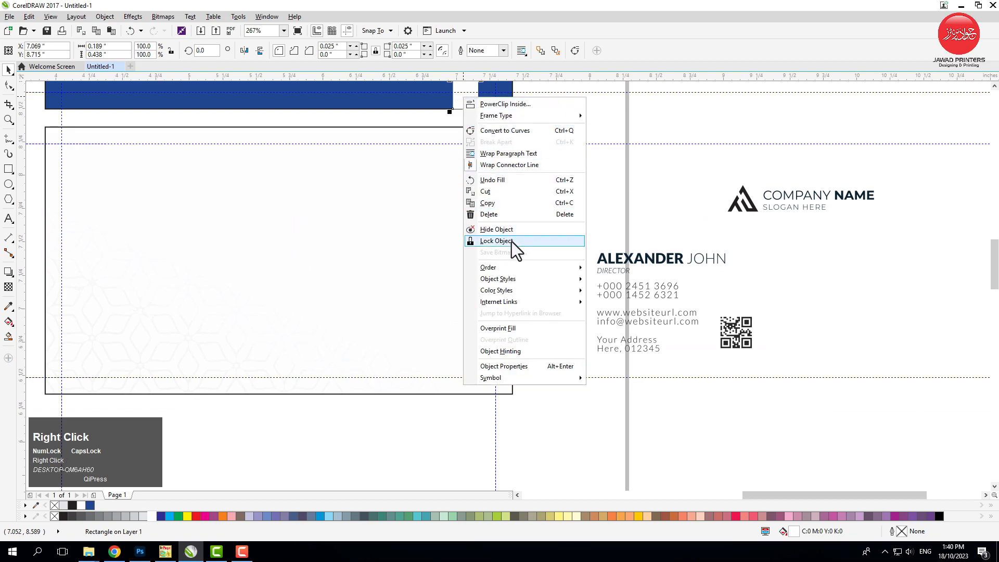
click(502, 204)
right_click(566, 171)
click(587, 237)
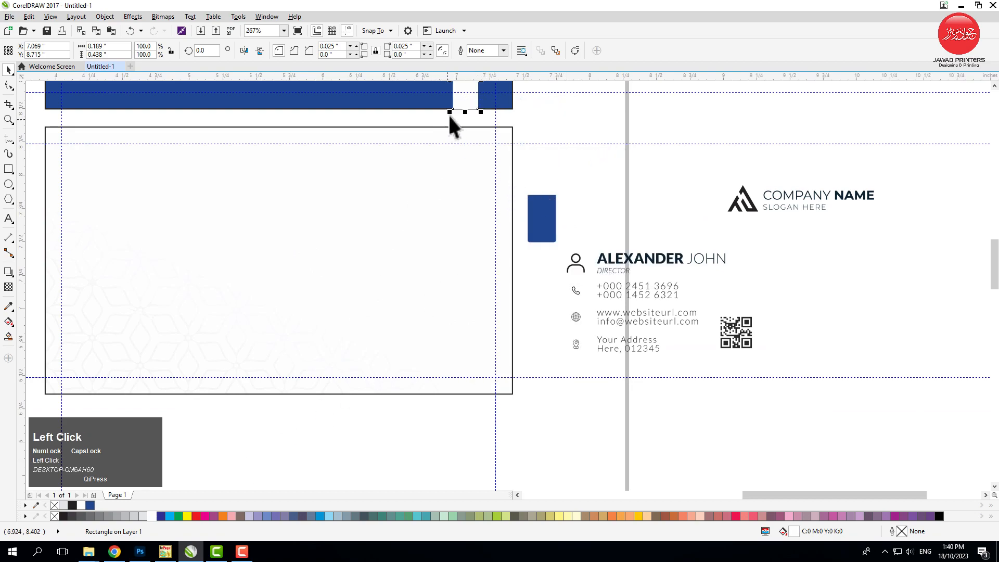
shift+click(446, 165)
key(b)
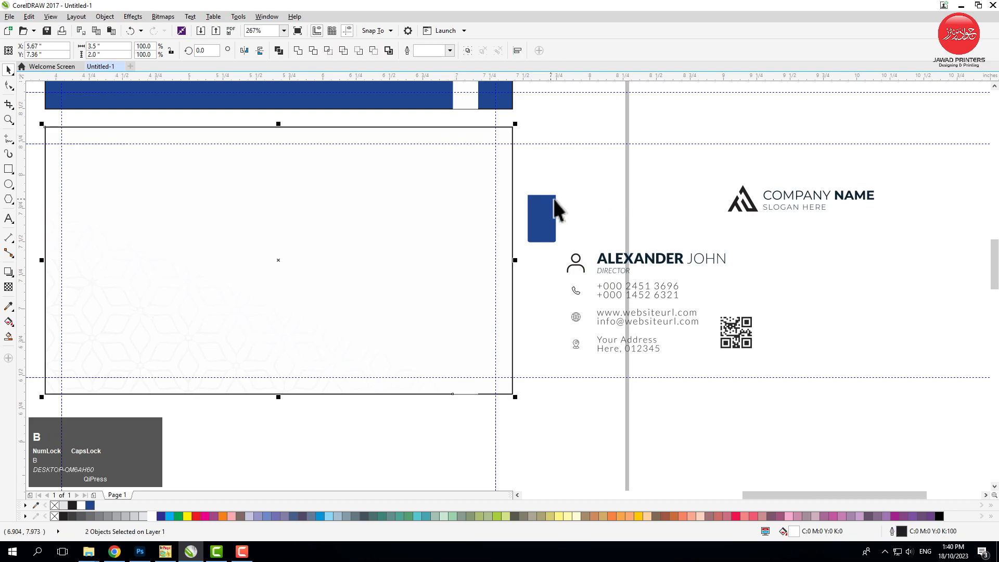
click(581, 188)
Fill the copied bar with the dark blue C98 M84 Y10 K1 and move it near the card's left edge
drag(517, 435, 424, 326)
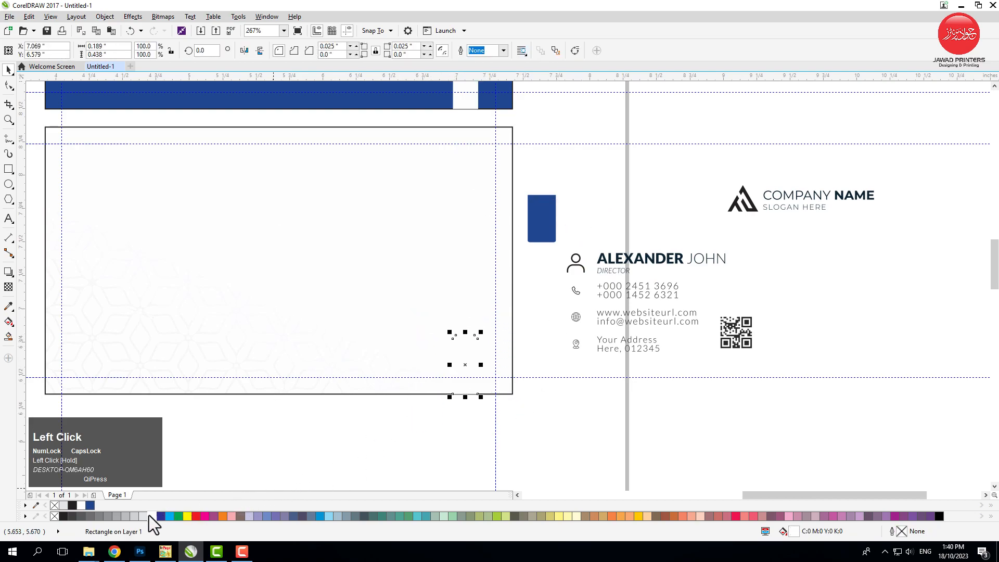
click(90, 504)
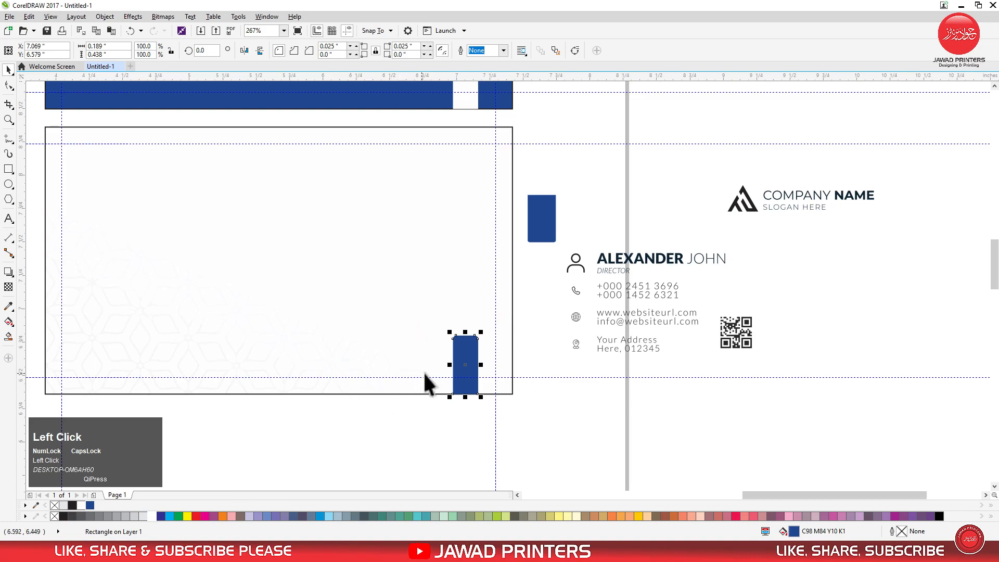
drag(465, 370, 100, 345)
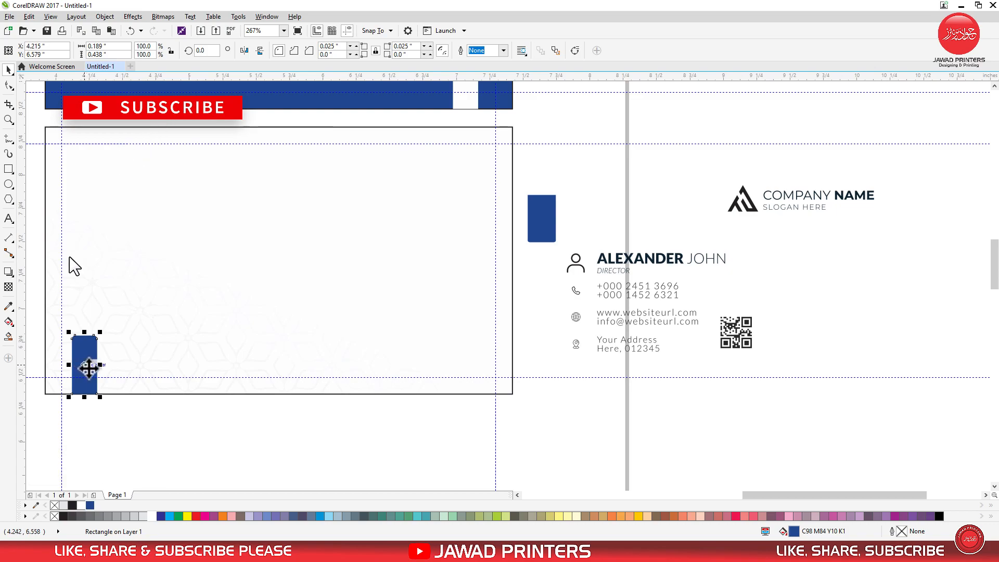
Duplicate the blue bar, align the copy to the card's top edge and flip it so its rounded corners face down
right_click(92, 364)
click(120, 177)
right_click(221, 417)
click(251, 488)
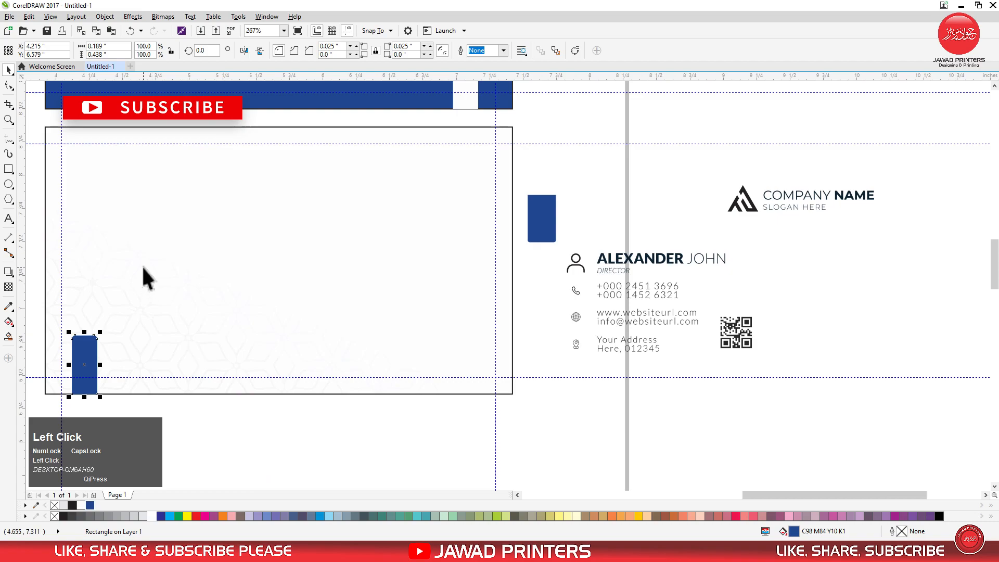
shift+click(147, 302)
key(t)
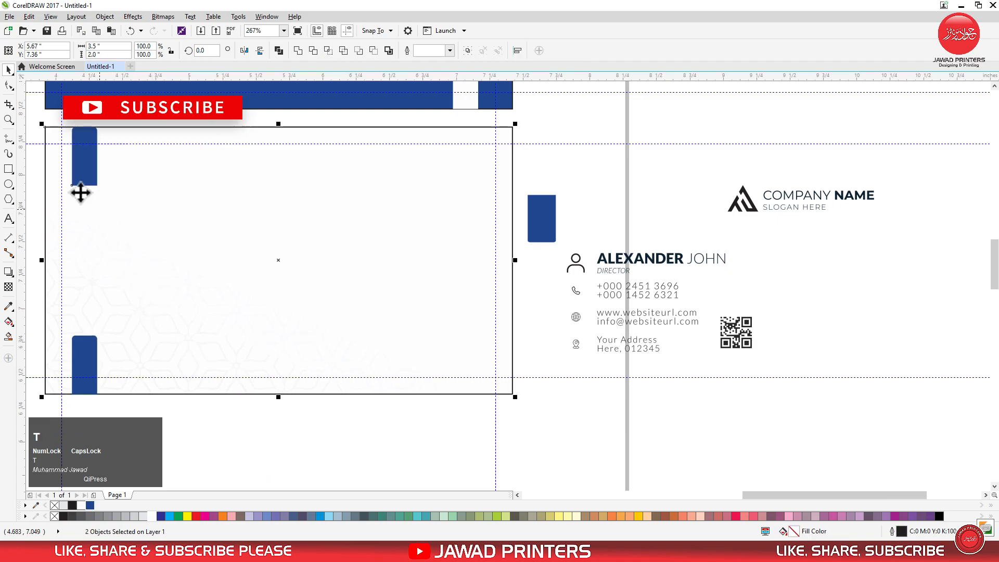
click(32, 149)
click(83, 179)
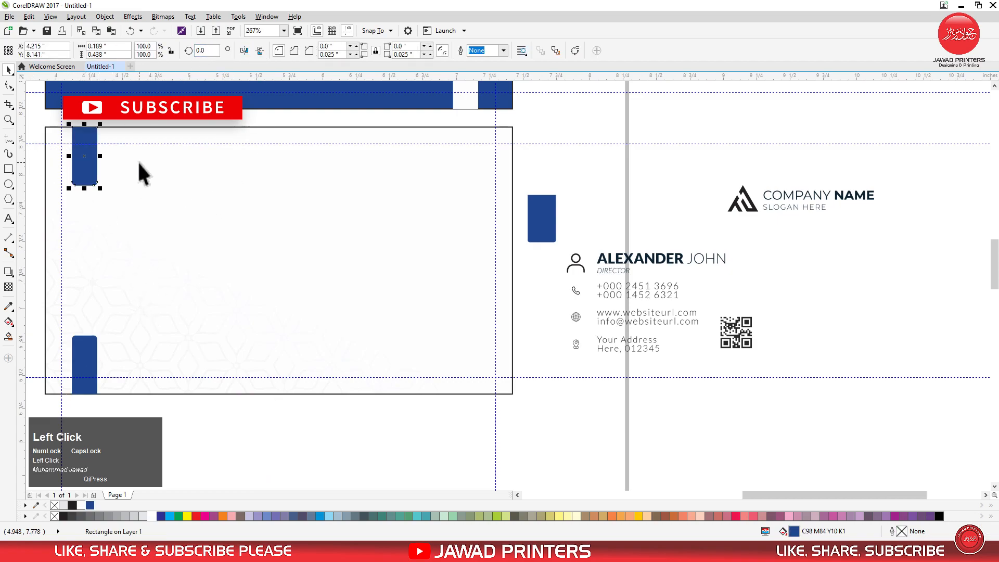
Shorten the top blue bar to about 0.352 inches high and delete the bar at the card's bottom edge
drag(84, 187, 85, 173)
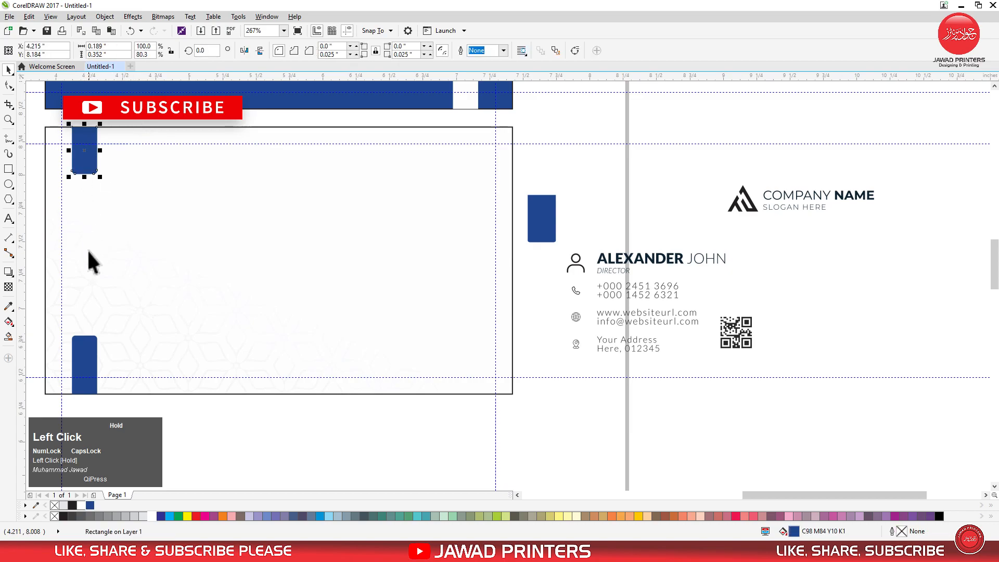
click(82, 351)
right_click(83, 337)
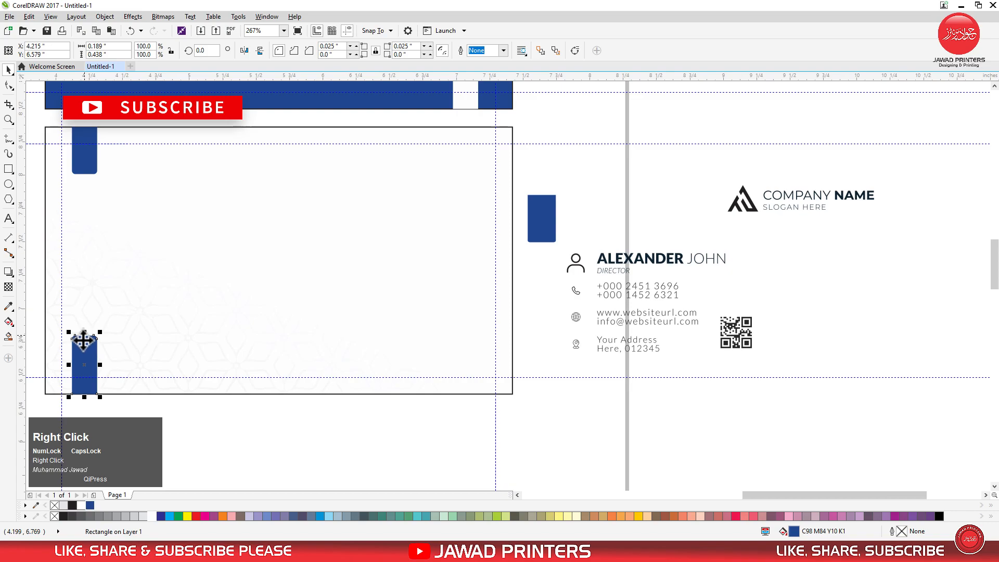
click(110, 163)
Reduce the top blue bar to about 0.169 by 0.307 inches and place it just inside the card's left margin guide
click(85, 149)
key(F2)
drag(45, 115, 126, 192)
drag(428, 268, 448, 268)
drag(507, 400, 506, 369)
drag(513, 301, 502, 300)
scroll(428, 155, down, 3)
scroll(427, 154, down, 3)
scroll(439, 161, up, 4)
drag(437, 179, 444, 179)
Duplicate the resized bar, align the copy to the card's bottom edge and flip it so its rounded corners face up
right_click(443, 180)
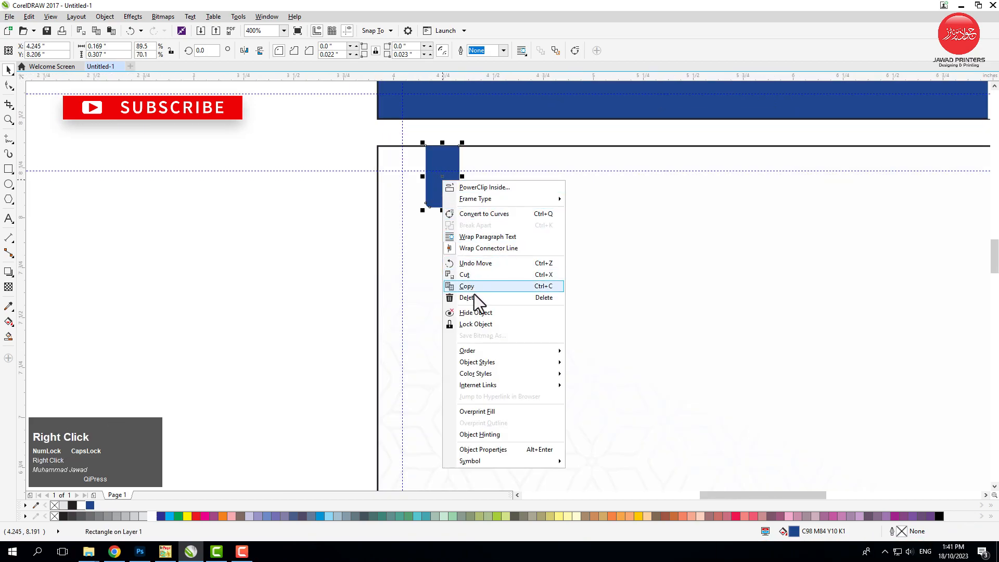
click(477, 288)
right_click(275, 276)
click(318, 346)
shift+click(410, 292)
key(b)
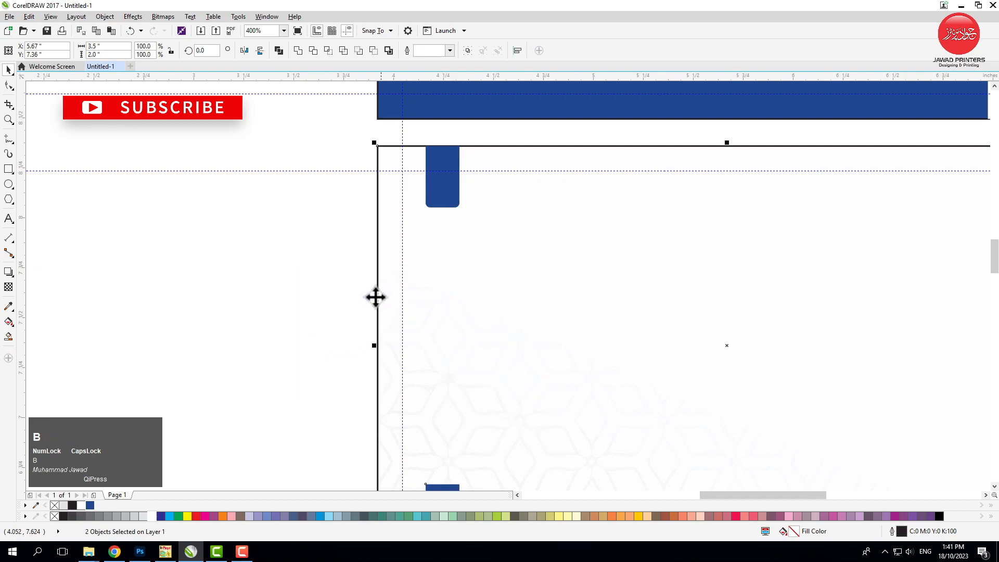
key(F2)
drag(348, 403, 495, 405)
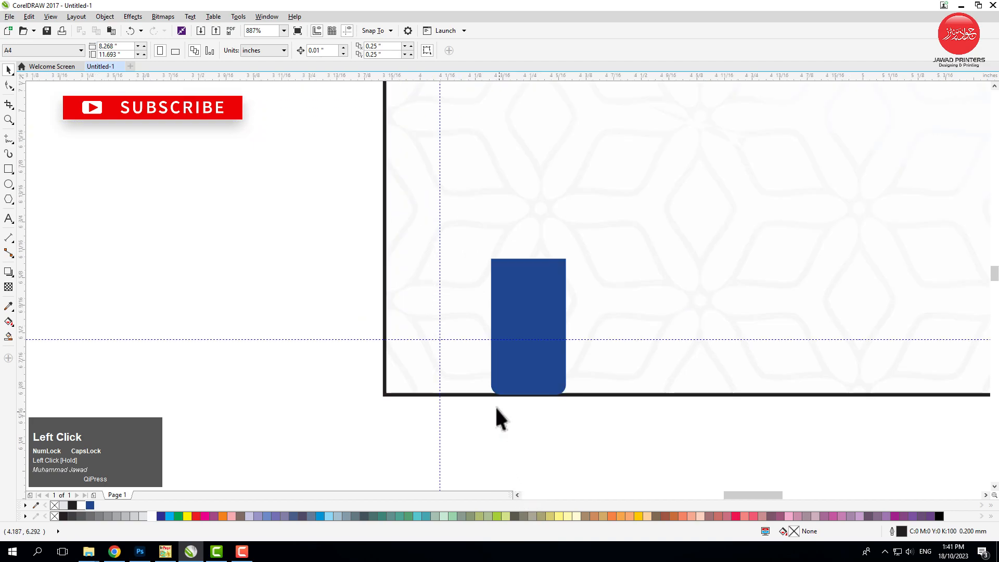
click(236, 261)
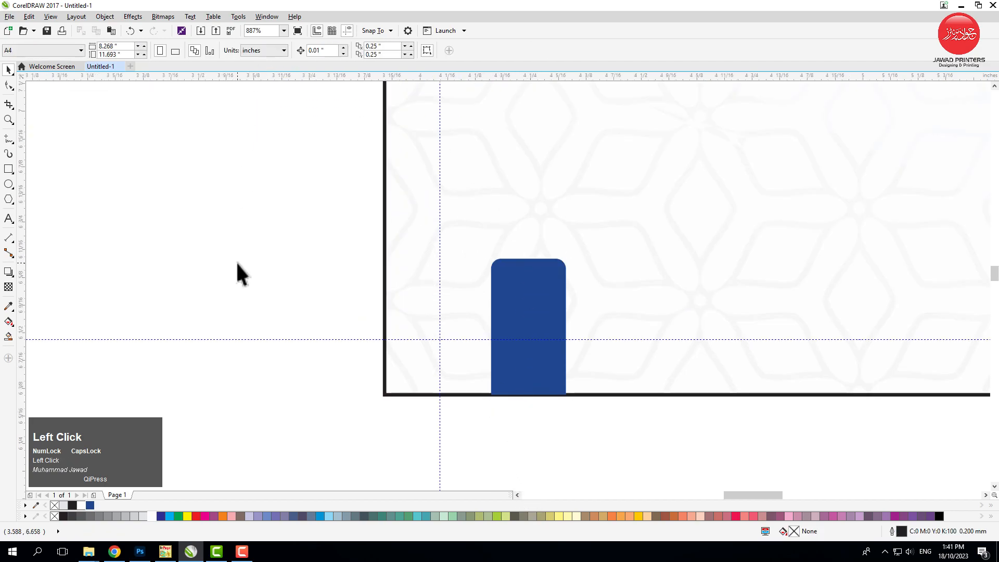
Move the contact details block onto the card's left half and the QR code near its right margin
key(F3)
key(F3)
key(F3)
key(F2)
drag(243, 162, 627, 329)
drag(541, 260, 702, 379)
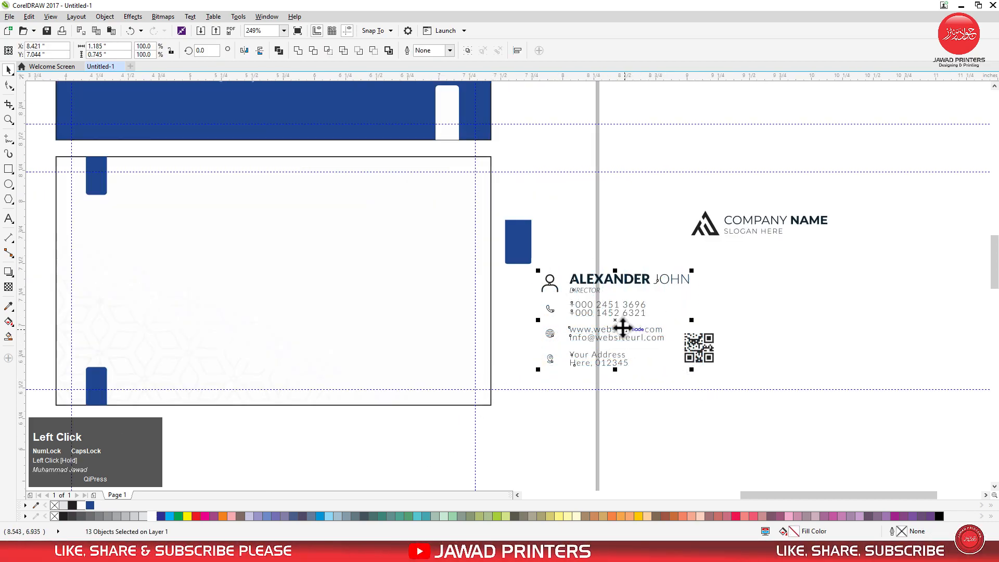
drag(616, 324, 287, 309)
drag(158, 283, 164, 283)
drag(702, 349, 408, 267)
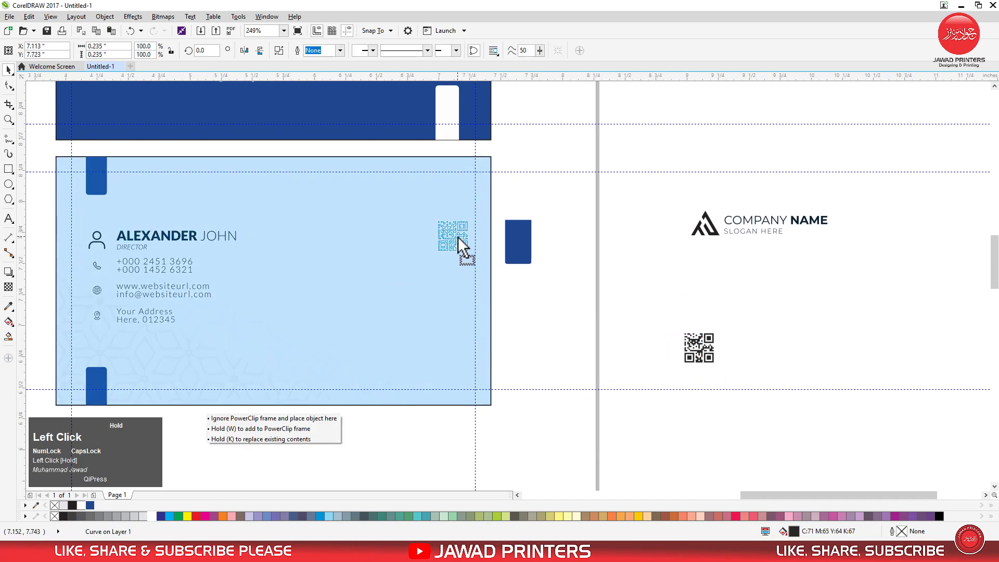
drag(458, 236, 458, 236)
Delete the leftover blue rectangle beside the card
click(515, 237)
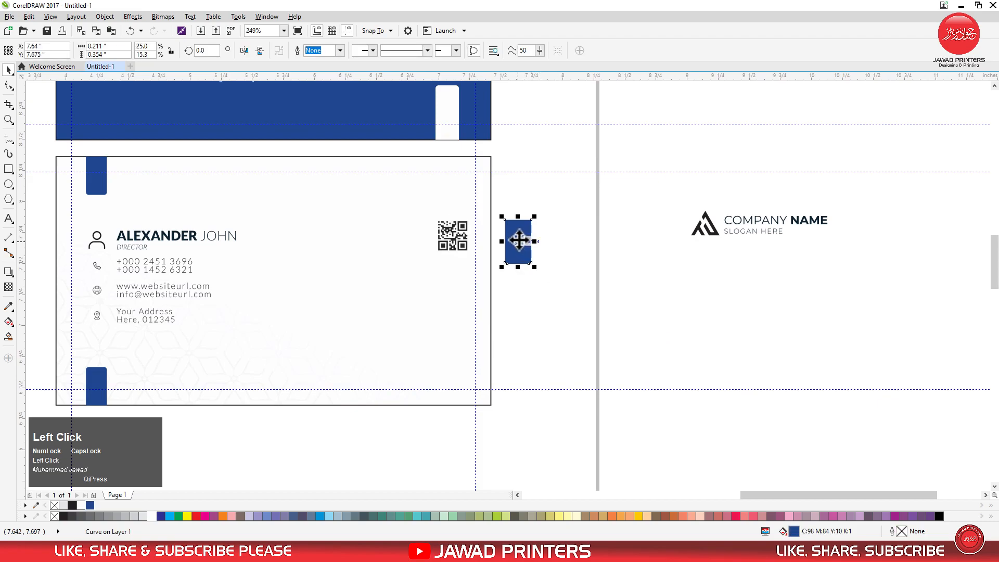
right_click(519, 239)
click(557, 353)
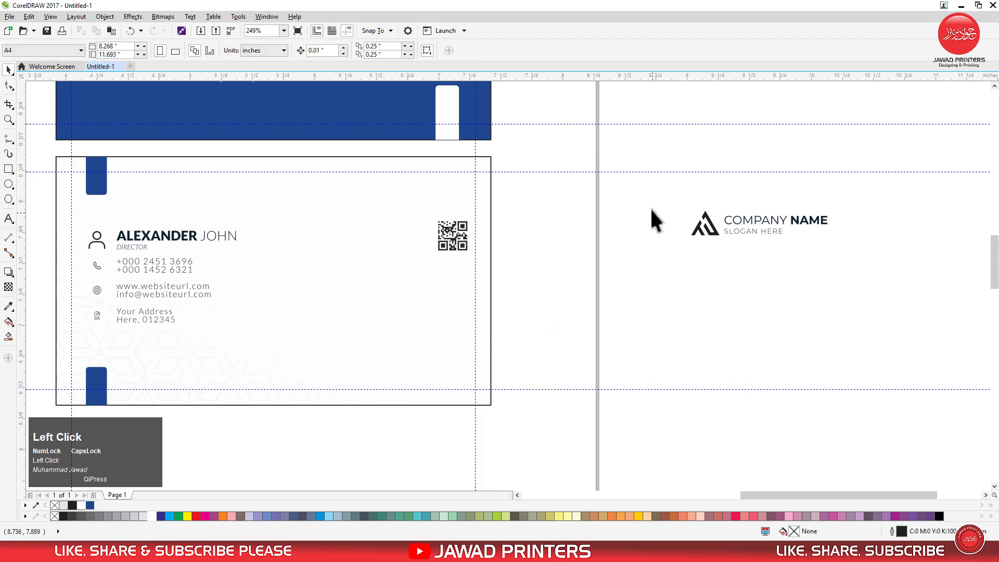
Move the company logo with its slogan closer to the card's right edge
drag(874, 284, 873, 284)
drag(778, 218, 604, 312)
click(638, 330)
scroll(638, 329, down, 3)
Align the QR code's bottom edge with the bottom of the upper blue bar
key(F2)
drag(360, 233, 641, 376)
click(617, 203)
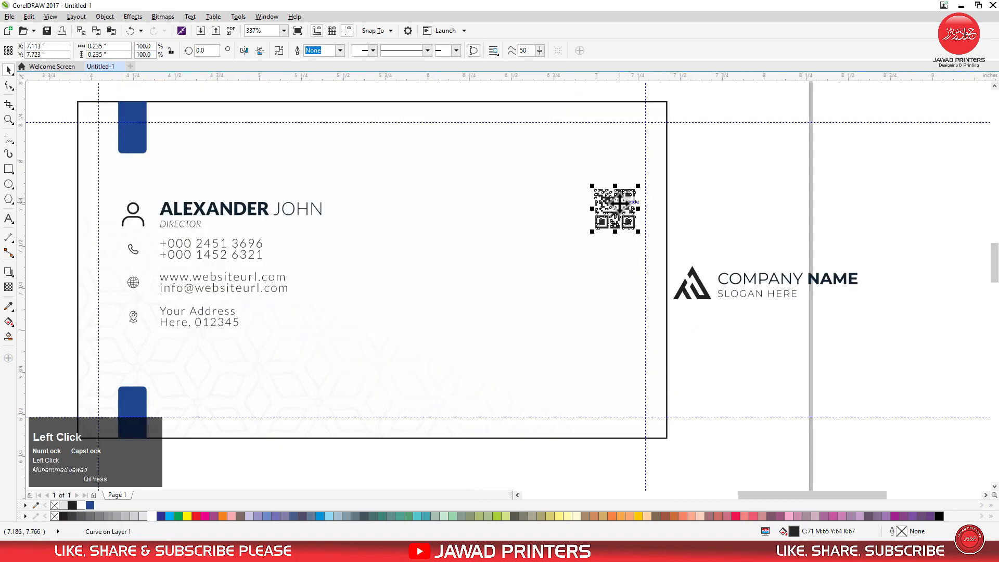
shift+click(135, 137)
key(b)
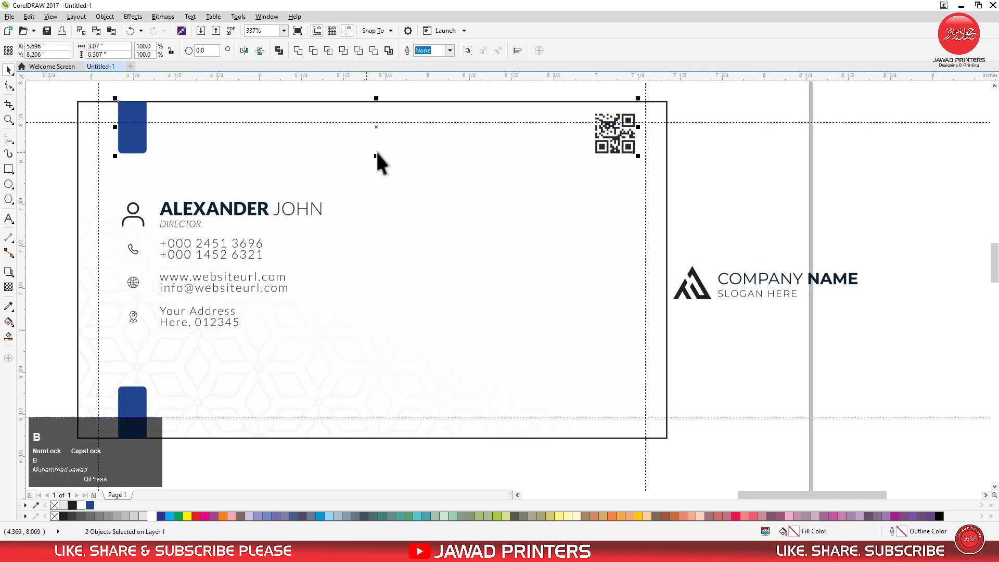
click(614, 136)
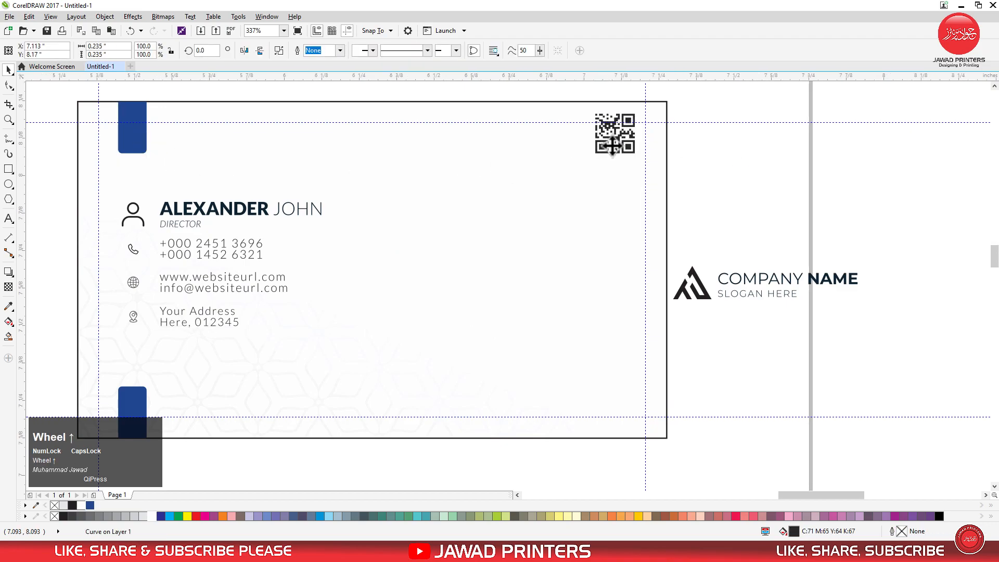
Move the QR code straight down so it sits below the card's upper margin guideline
scroll(616, 137, up, 2)
scroll(619, 116, up, 2)
scroll(624, 115, down, 2)
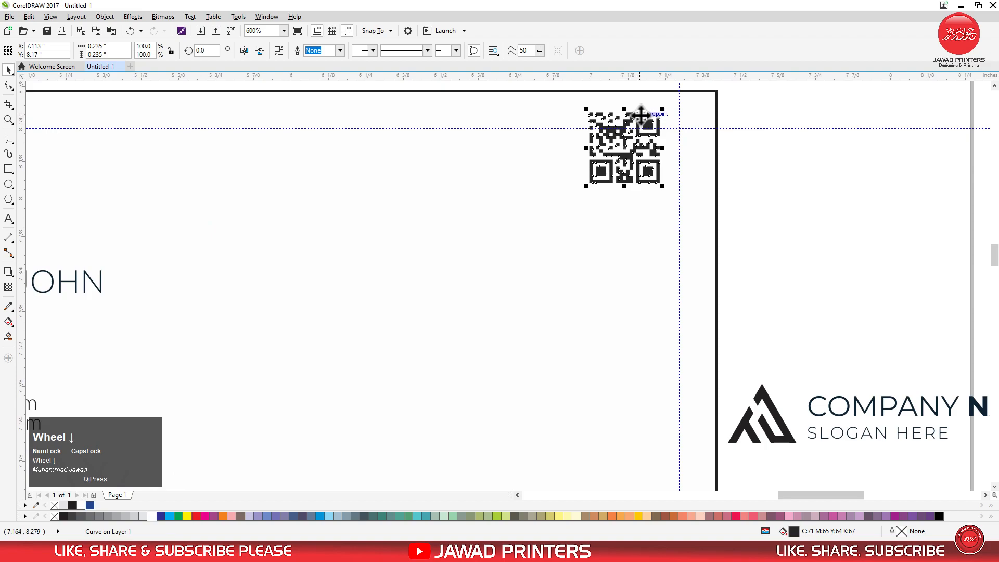
scroll(642, 113, up, 2)
drag(648, 112, 648, 253)
scroll(603, 194, down, 3)
scroll(601, 219, up, 2)
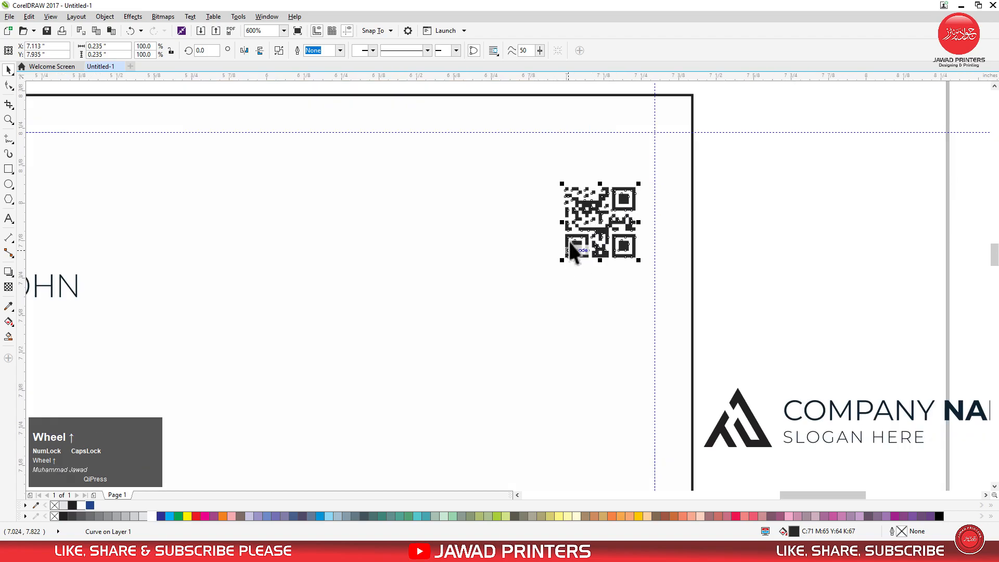
Enlarge the QR code to 0.275 inch square and shift it up, just inside the card's upper-right margin guides
mouse_move(562, 183)
mouse_down()
mouse_move(535, 167)
mouse_move(549, 172)
mouse_up()
drag(582, 225, 609, 180)
scroll(617, 158, down, 3)
scroll(624, 165, up, 1)
key(Up)
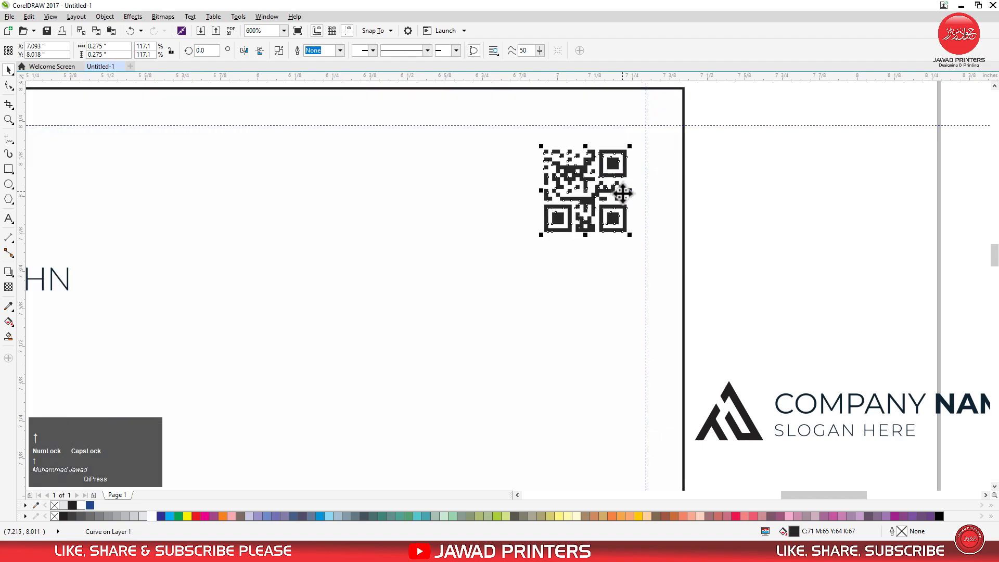
click(667, 195)
Group the person icon with the name and job title
scroll(631, 136, down, 2)
drag(380, 117, 788, 303)
drag(58, 168, 285, 251)
drag(285, 312, 890, 404)
key(ctrl+g)
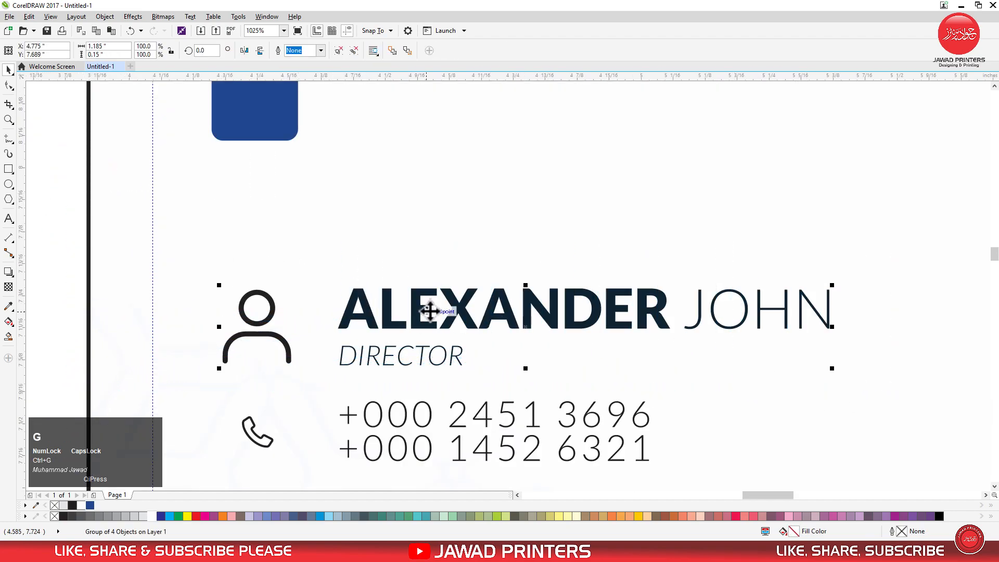
Align the name group's left edge with the upper blue bar and move the group up closer to the bar
shift+click(288, 130)
key(l)
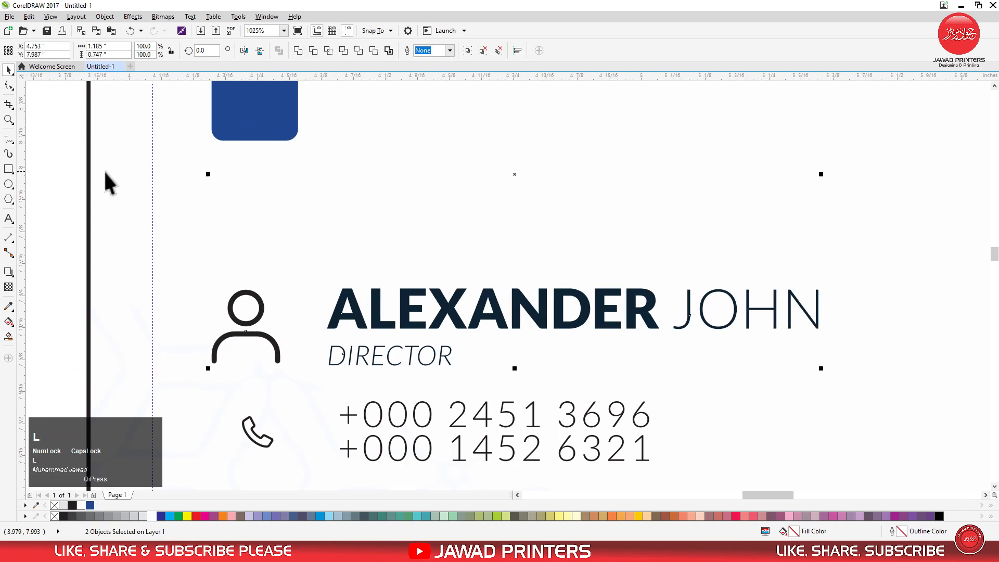
click(104, 170)
click(416, 313)
drag(510, 324, 500, 240)
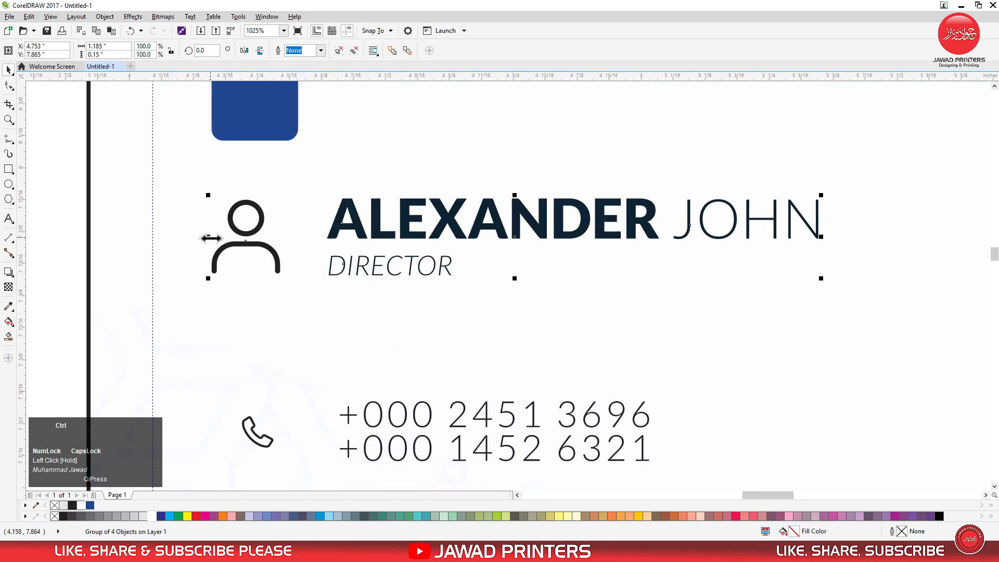
Recolour the bold first name and the person icon with the blue of the accent bars
click(435, 246)
click(405, 230)
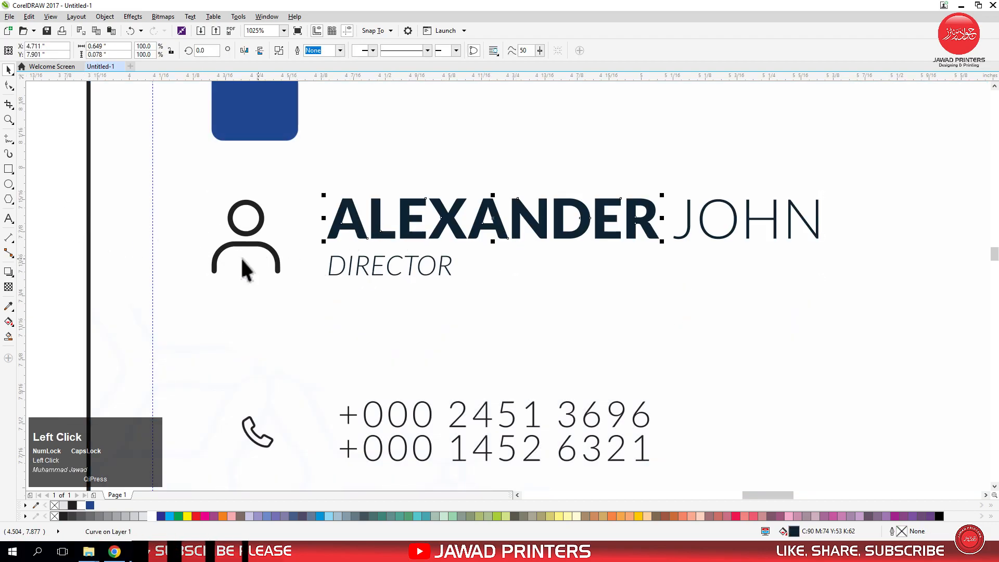
click(90, 506)
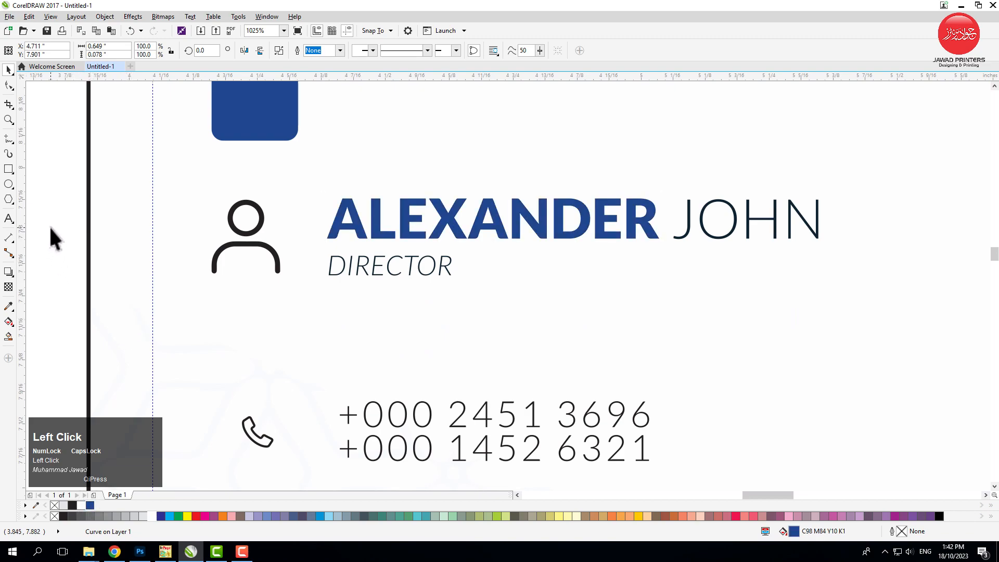
click(264, 251)
click(90, 505)
click(314, 297)
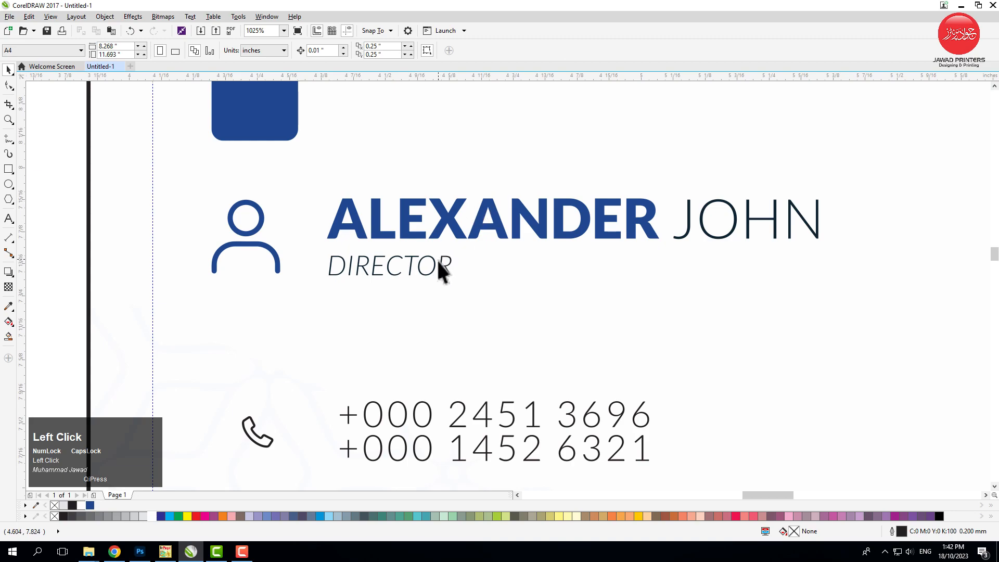
Draw a horizontal line about 0.7 inch long from the end of the job title to below the end of the name
click(8, 139)
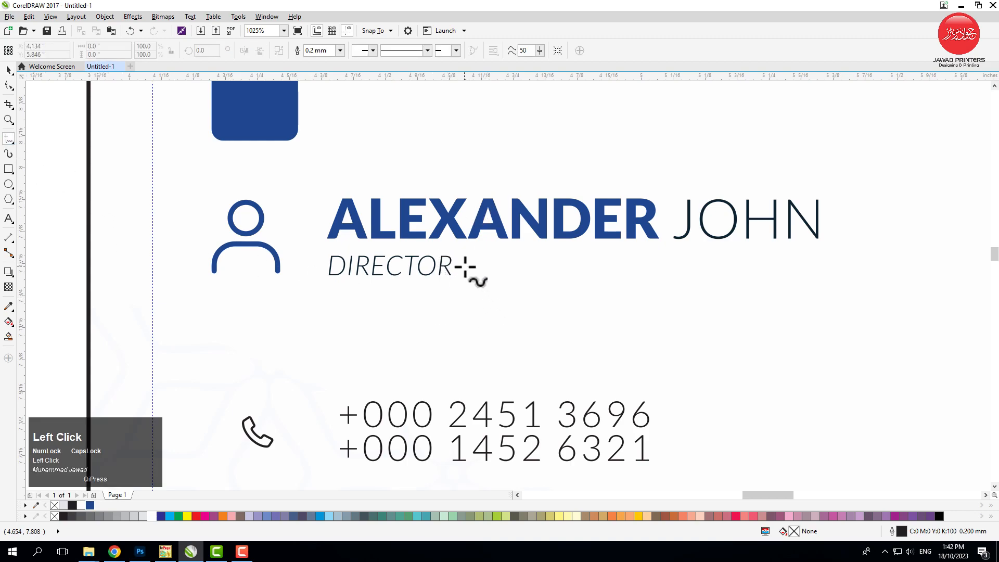
click(458, 276)
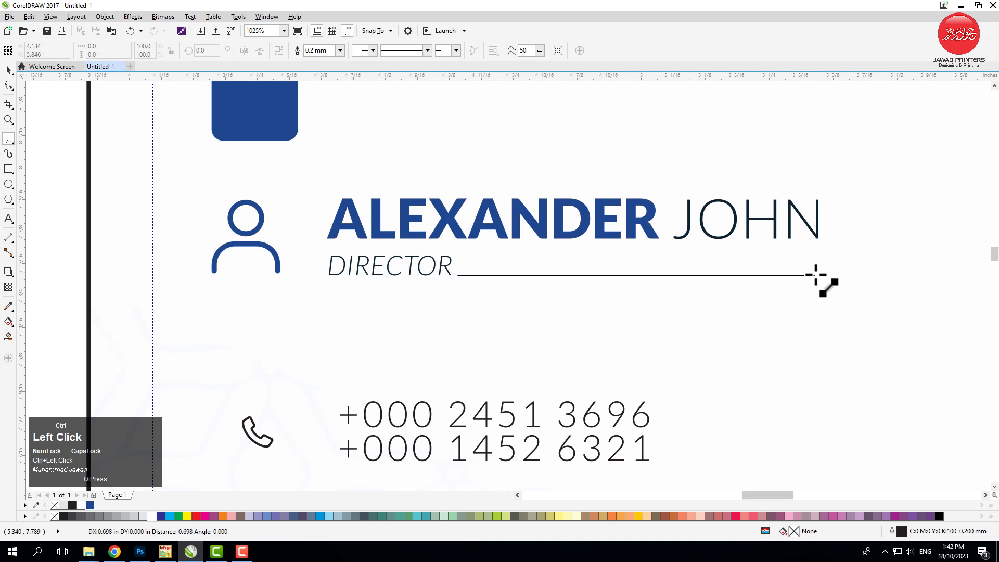
ctrl+click(816, 275)
key(space)
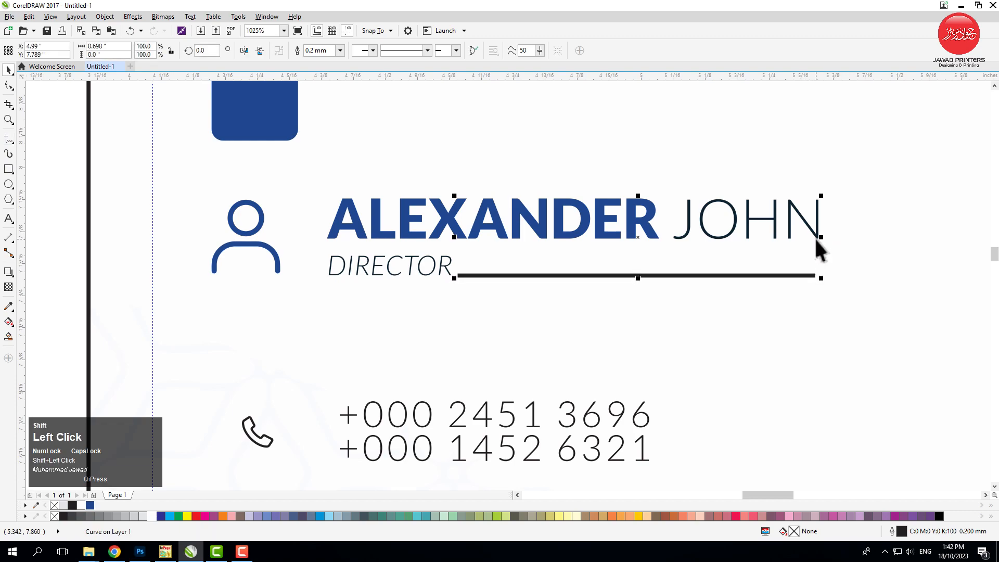
Align the line's right end with the right edge of the name
shift+click(816, 241)
key(r)
shift+click(430, 273)
shift+click(479, 237)
shift+click(689, 227)
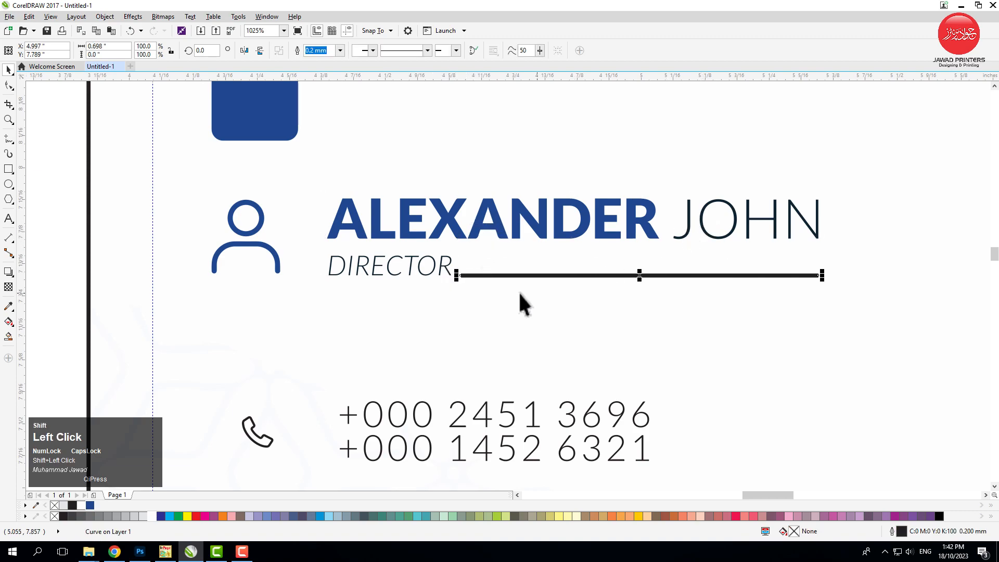
shift+click(447, 268)
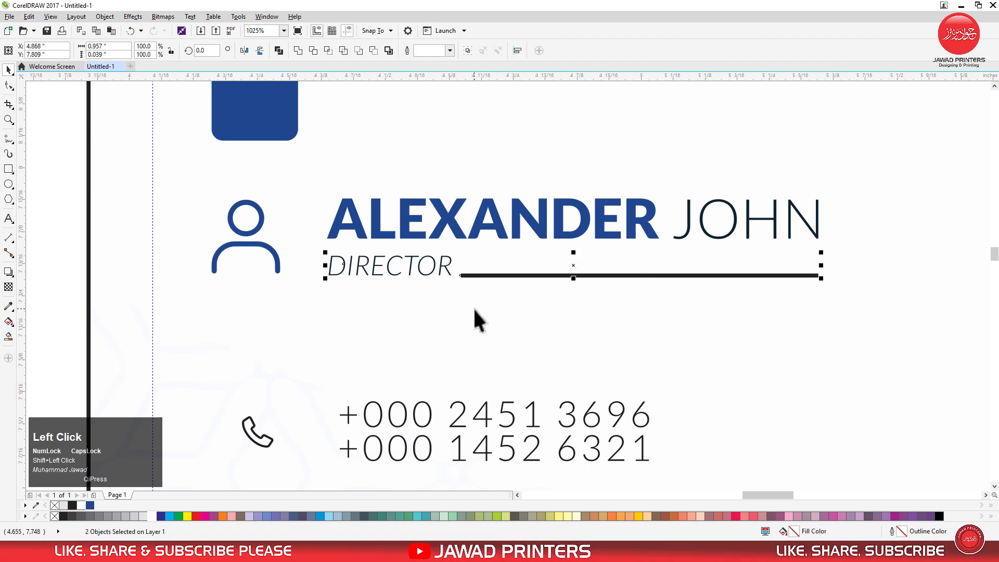
key(F2)
drag(431, 246, 810, 328)
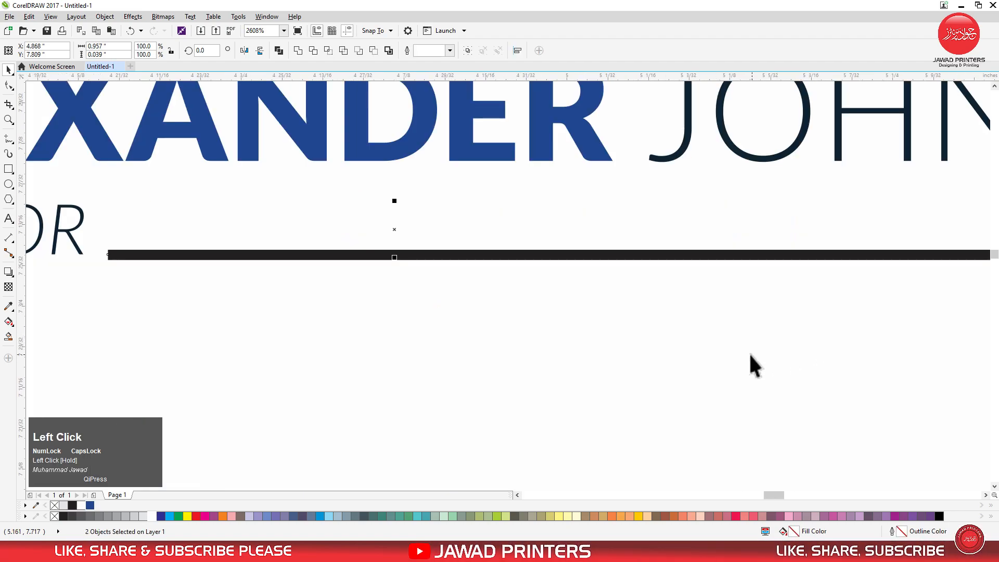
Switch the line's outline width units to inches and set the width to 0.012 inch
click(666, 259)
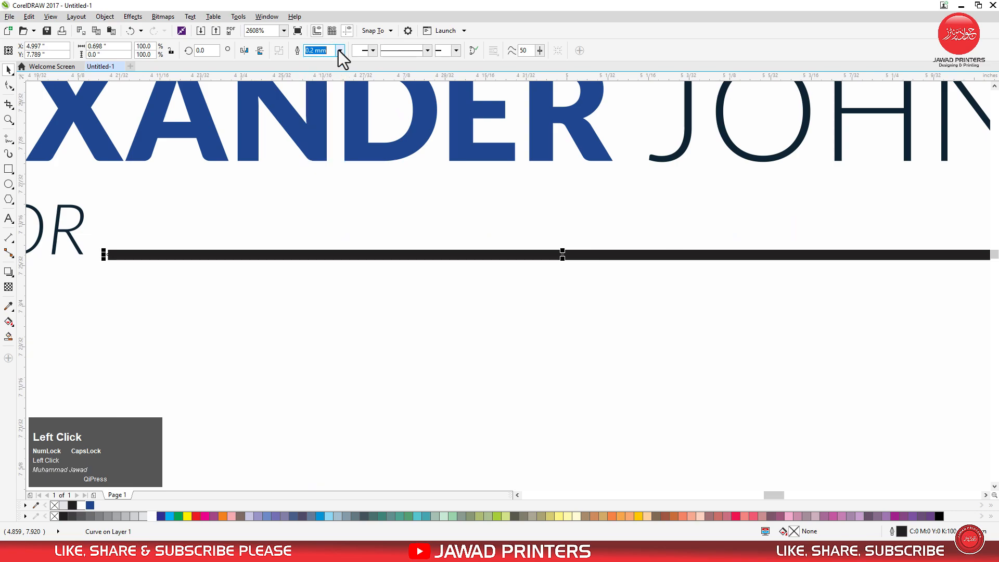
key(F12)
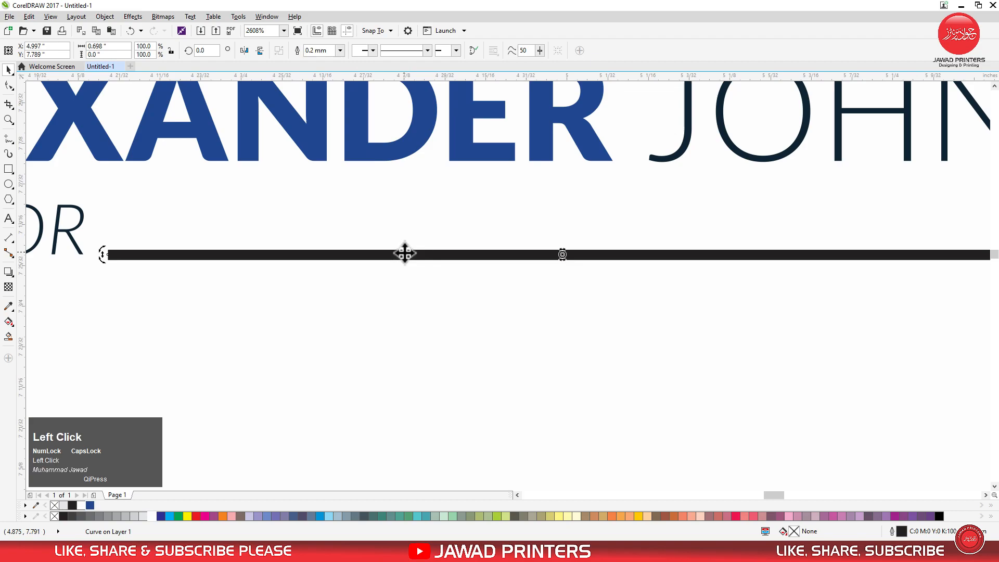
double_click(405, 253)
click(8, 71)
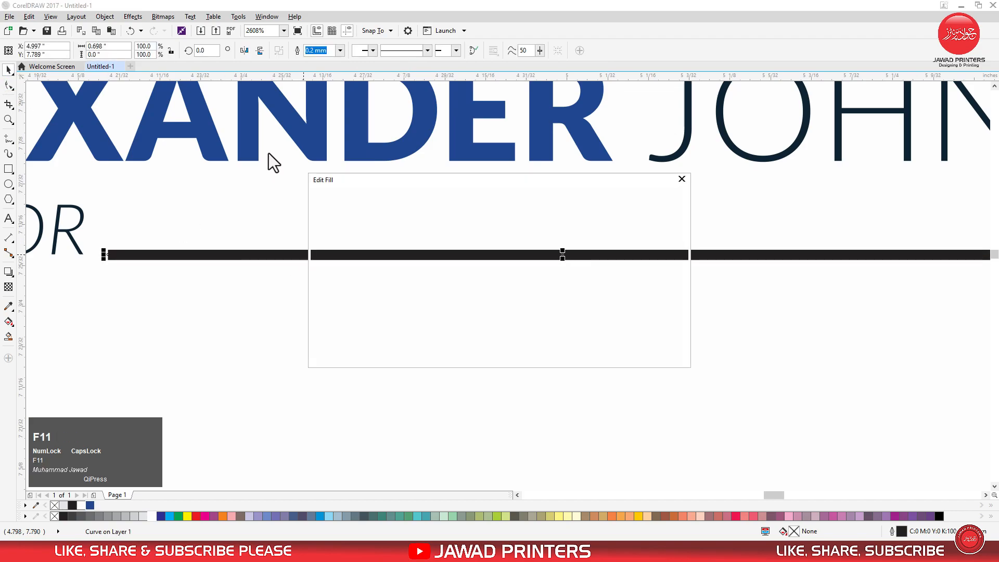
click(679, 177)
key(F12)
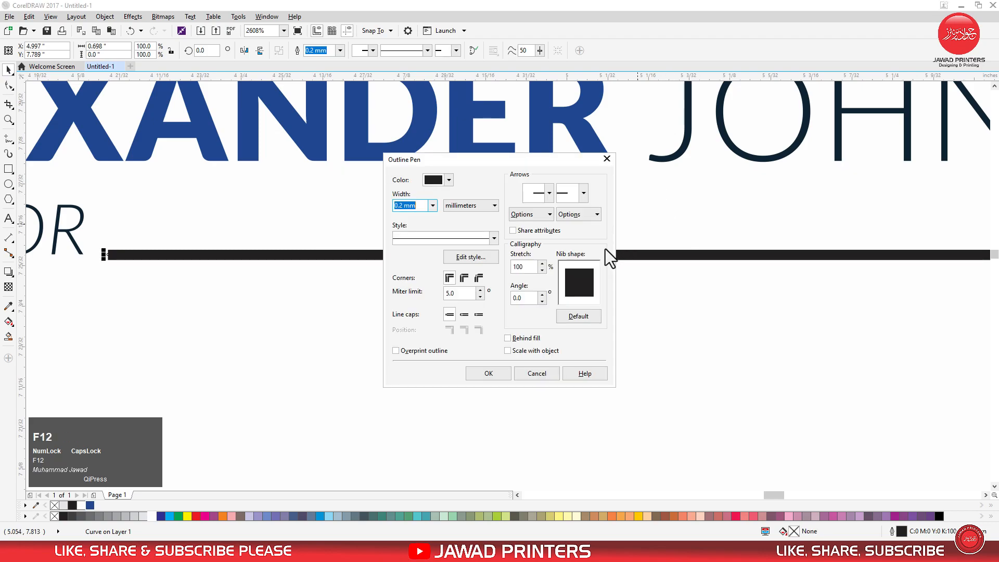
click(460, 203)
click(469, 218)
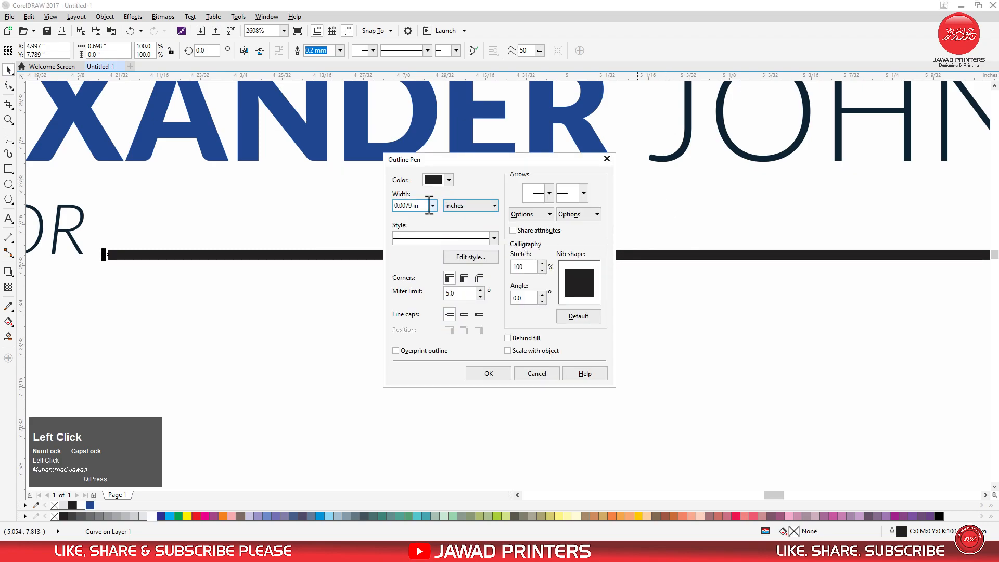
text(0.012)
key(Return)
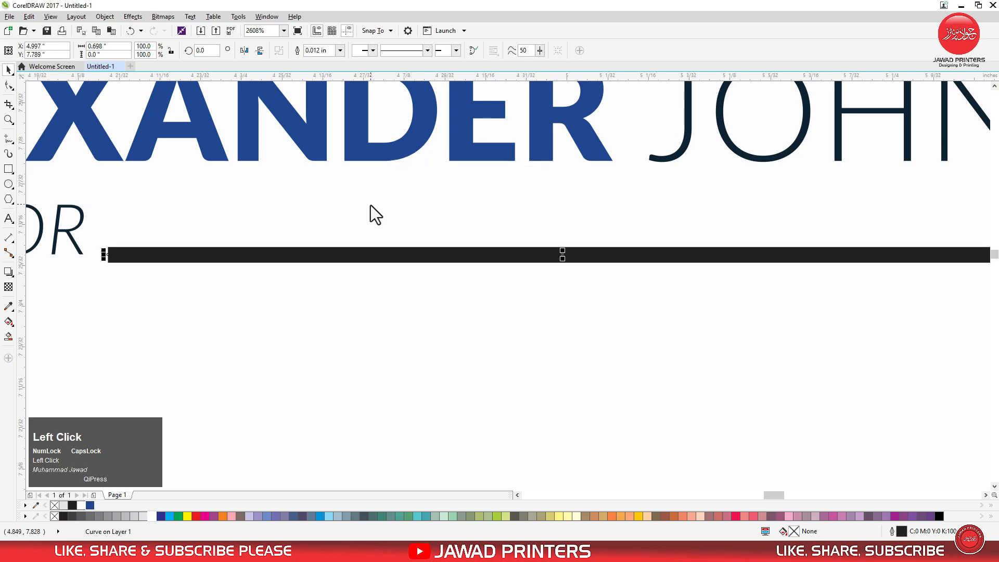
Recolour the line beside the job title with the accent bars' blue
scroll(509, 241, down, 2)
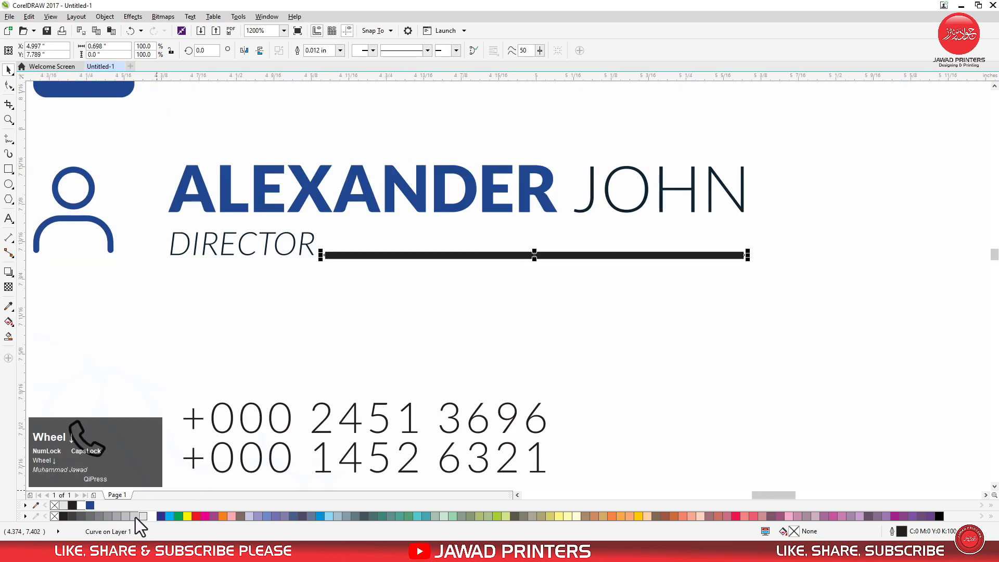
right_click(90, 505)
scroll(614, 248, down, 3)
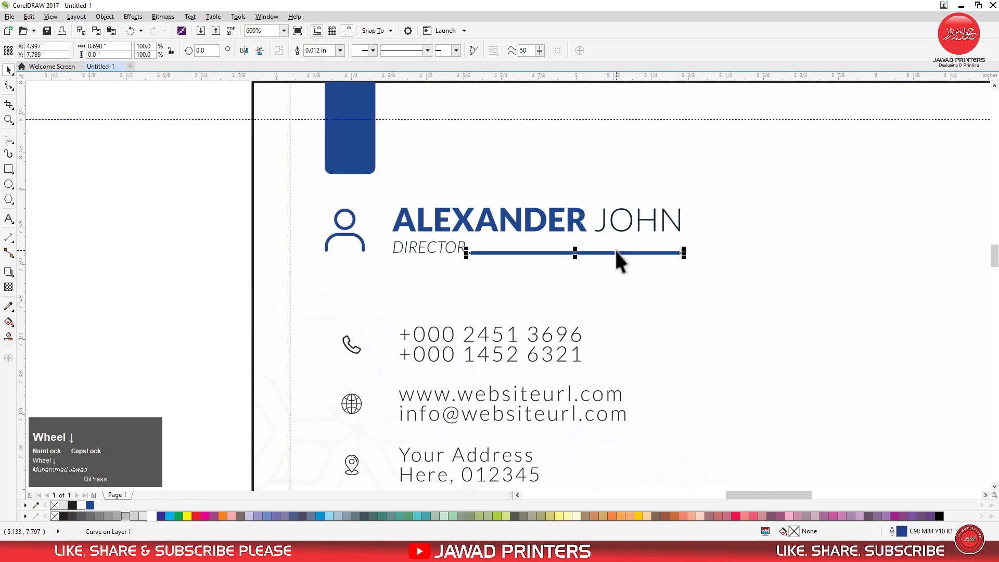
click(389, 260)
Draw a six-sided polygon outside the card and enlarge it to about 0.107 by 0.123 inch
key(F2)
drag(374, 213, 720, 415)
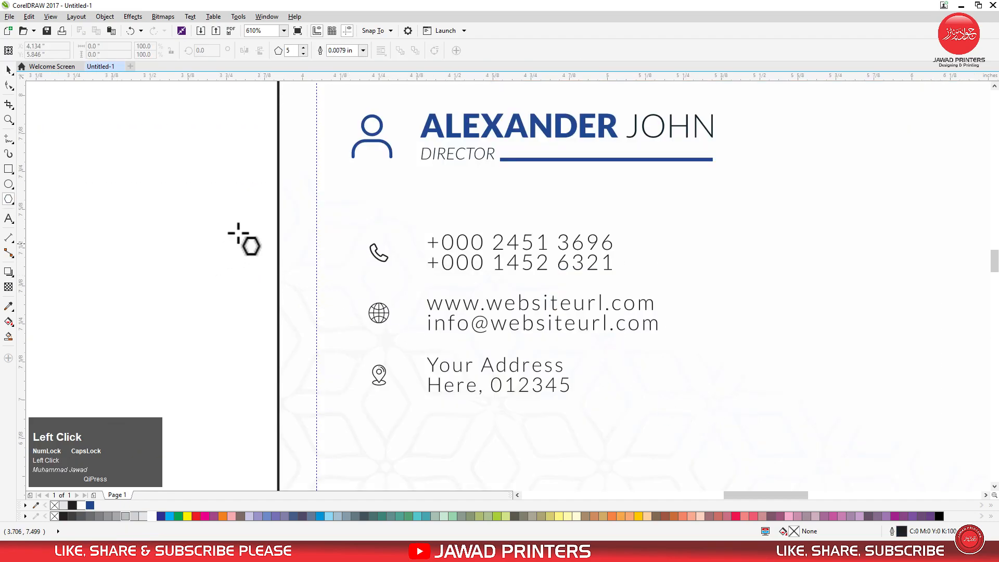
drag(188, 198, 227, 236)
key(space)
click(303, 47)
scroll(214, 214, up, 2)
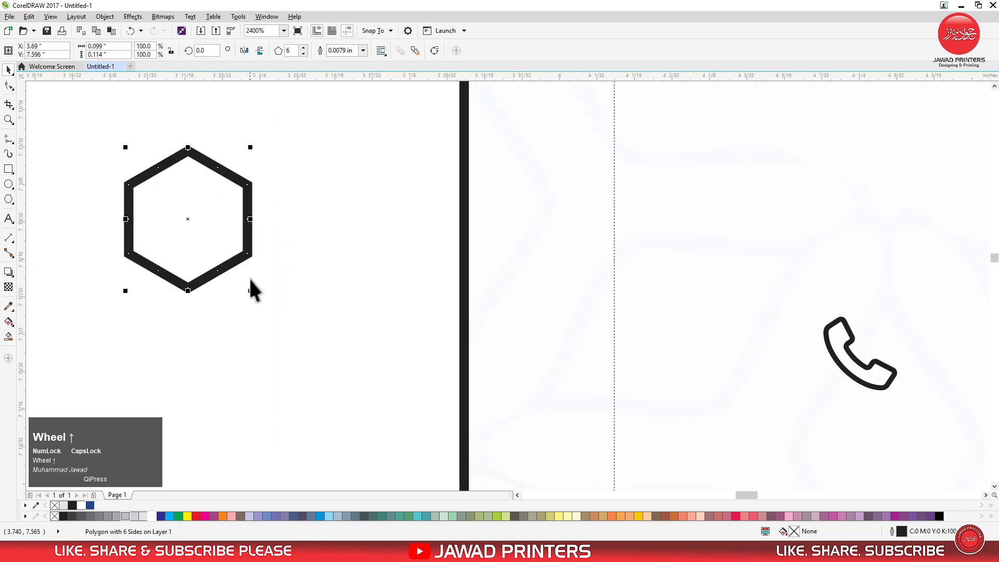
click(255, 295)
Move the hexagon over the phone icon and centre it horizontally under the person icon
scroll(184, 305, down, 2)
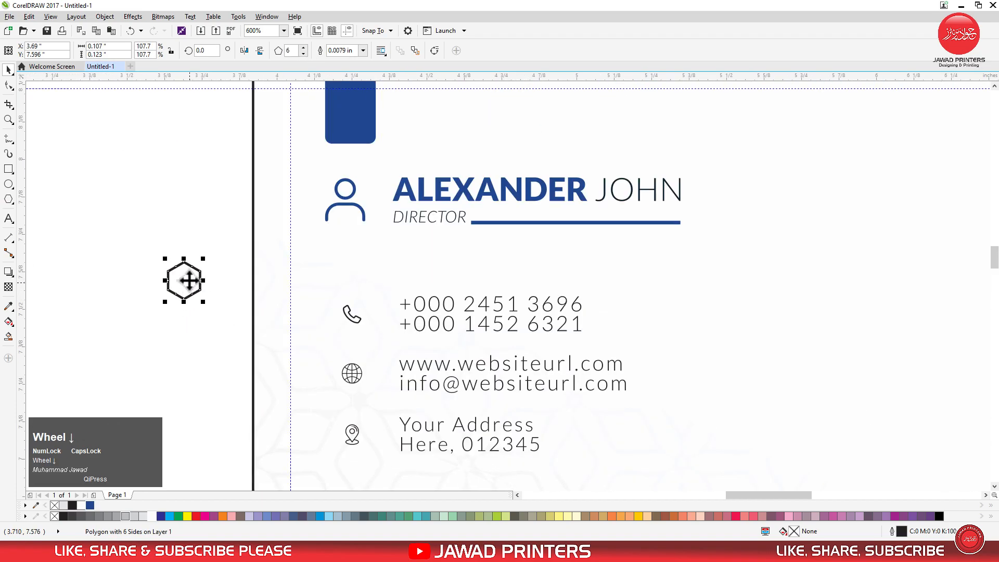
drag(201, 275, 339, 314)
drag(352, 312, 351, 312)
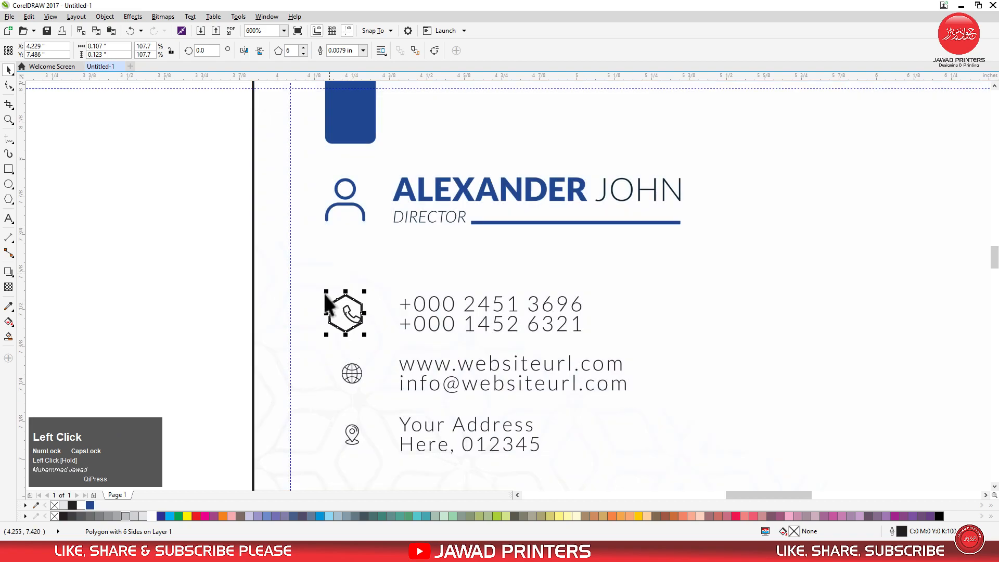
scroll(451, 232, up, 2)
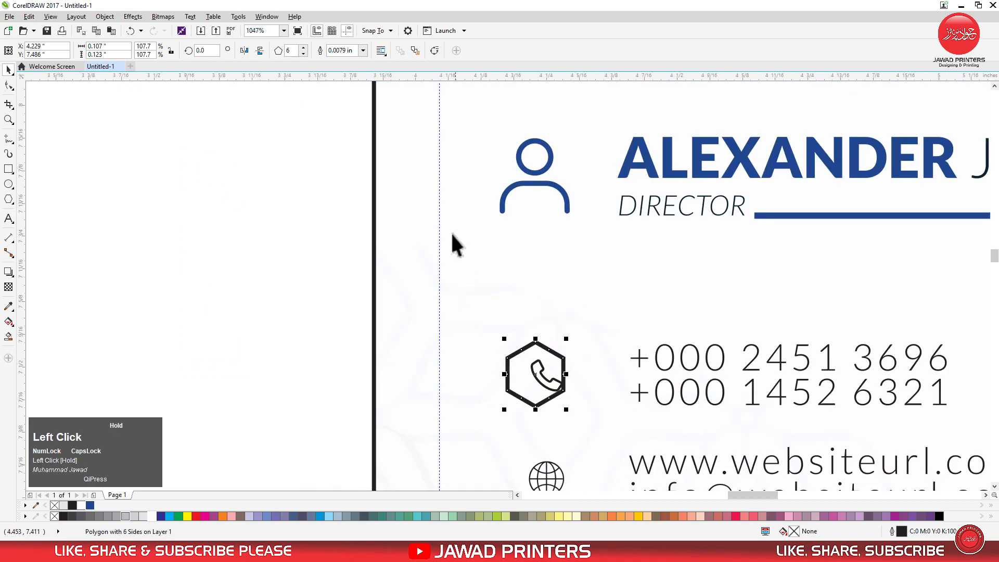
click(532, 180)
Enlarge the hexagon around the phone icon to about 0.134 by 0.154 inch
click(484, 376)
key(F2)
drag(382, 280, 648, 437)
click(624, 344)
scroll(539, 301, down, 3)
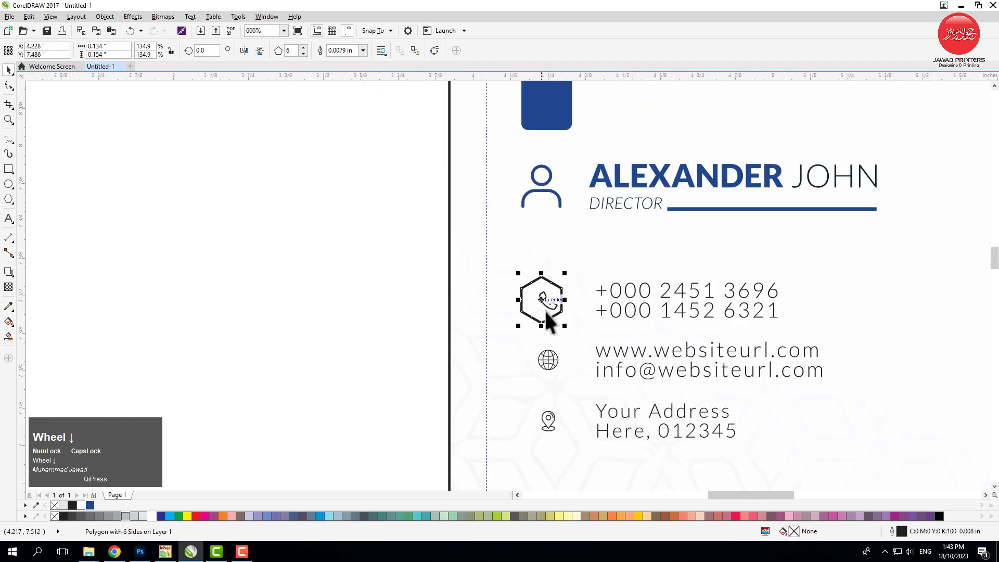
Set the hexagon's outline width to 0.012 inch
scroll(542, 313, up, 1)
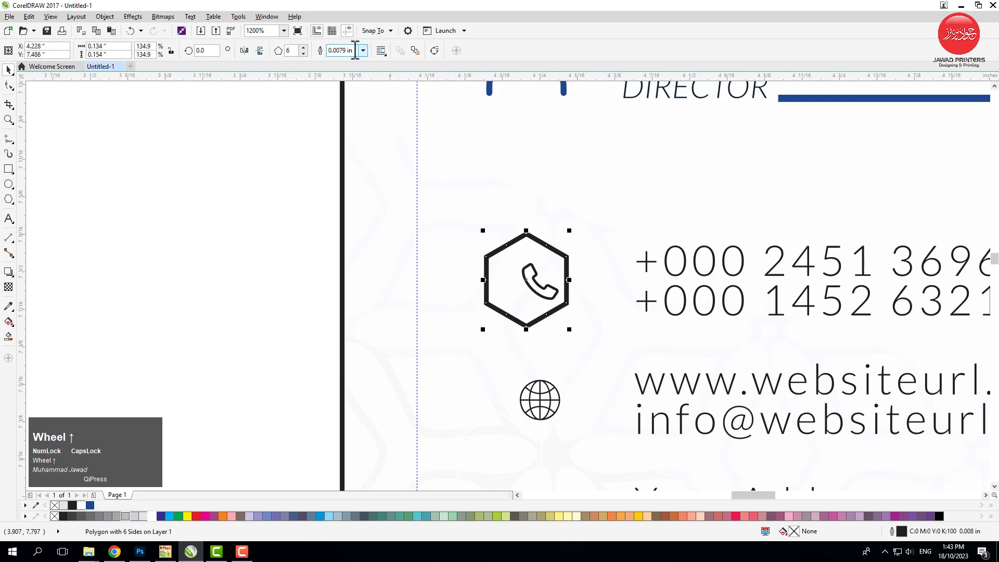
drag(355, 51, 315, 54)
text(0.012)
key(Return)
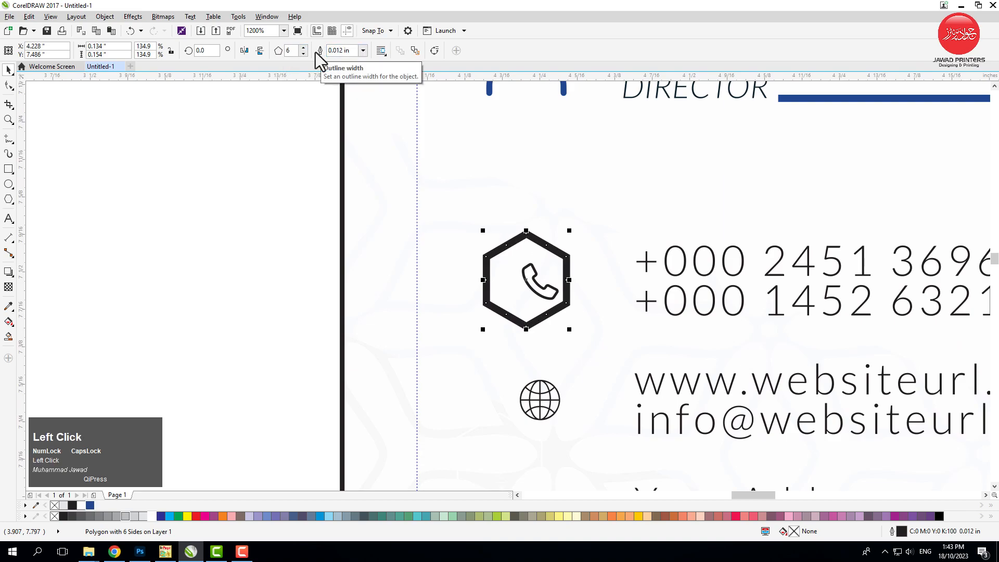
Centre the phone icon horizontally and vertically inside the hexagon
scroll(541, 282, up, 1)
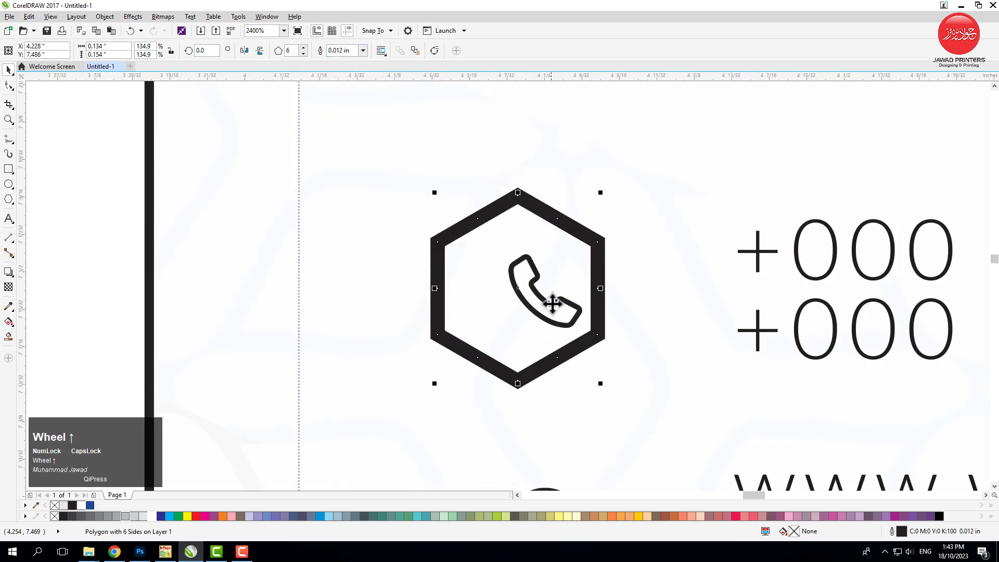
click(553, 311)
shift+click(543, 360)
key(c)
key(e)
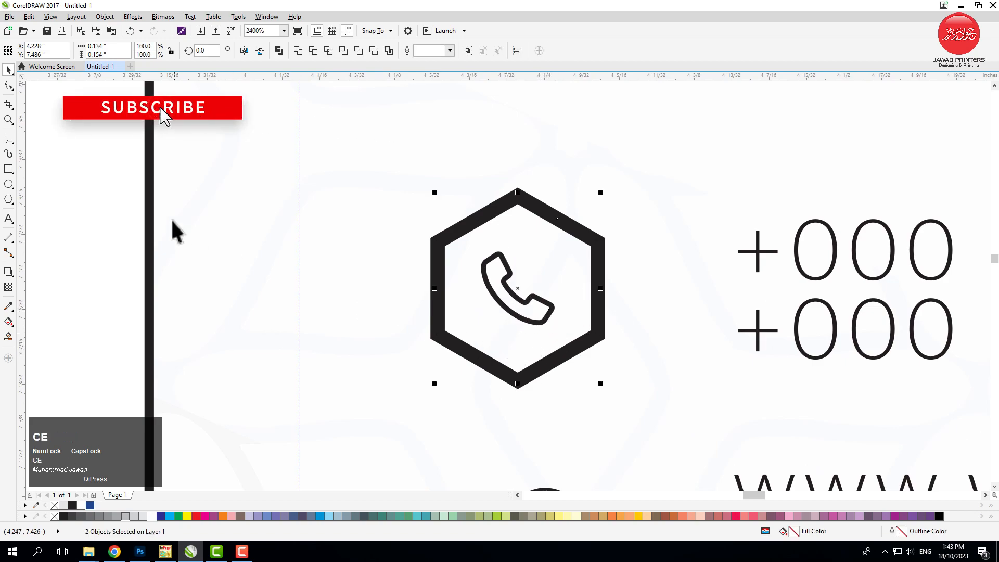
click(406, 328)
Fill the phone icon inside the hexagon with the document's dark blue, C98 M84 Y10 K1
click(521, 327)
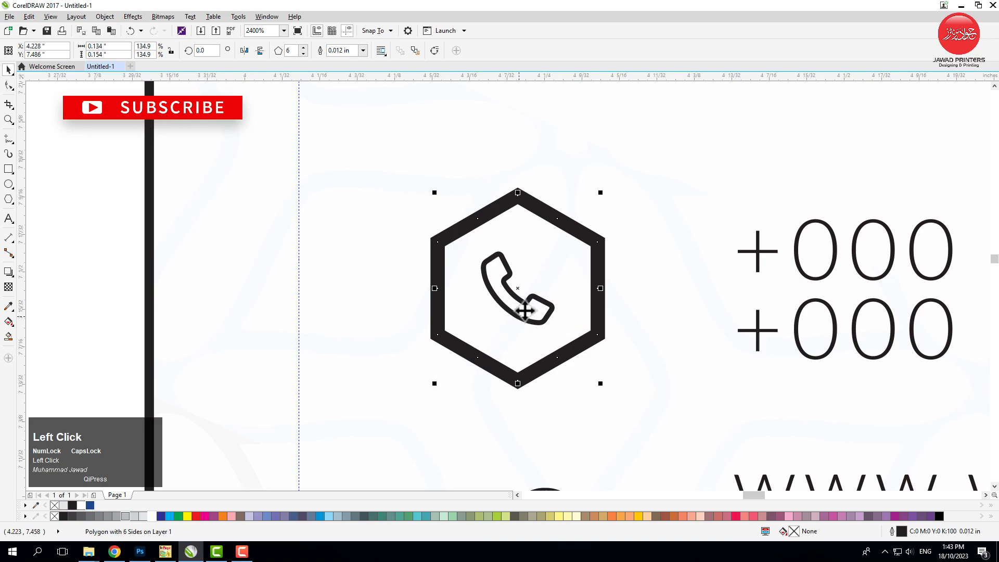
drag(65, 179, 551, 367)
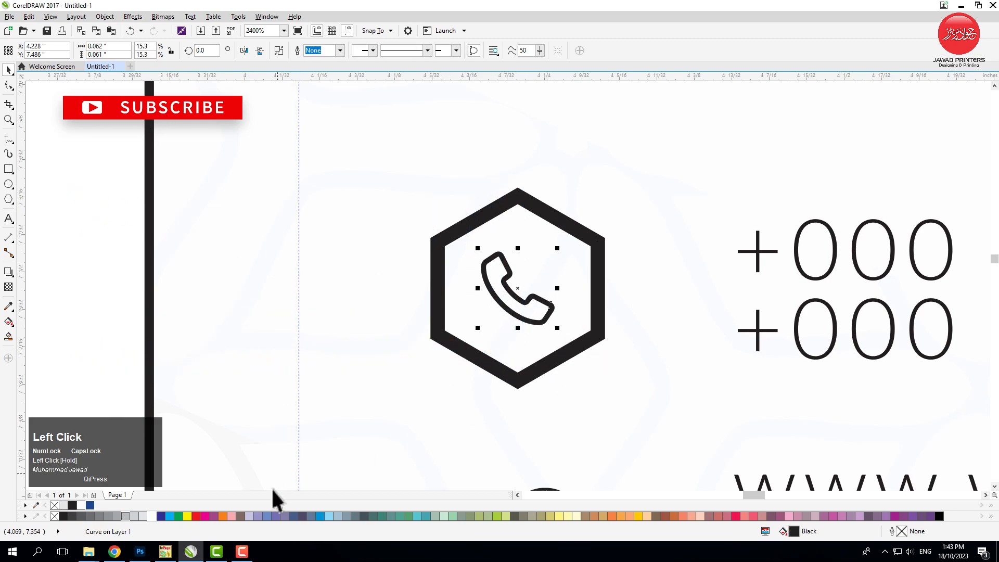
click(90, 505)
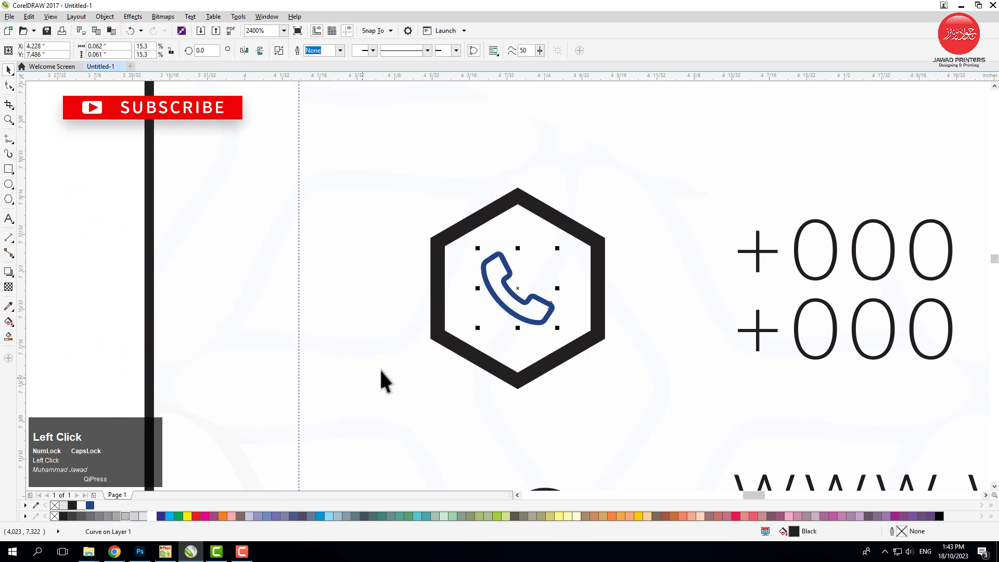
Set the outline colour of the hexagon around the phone icon to light grey, 20% black
click(441, 343)
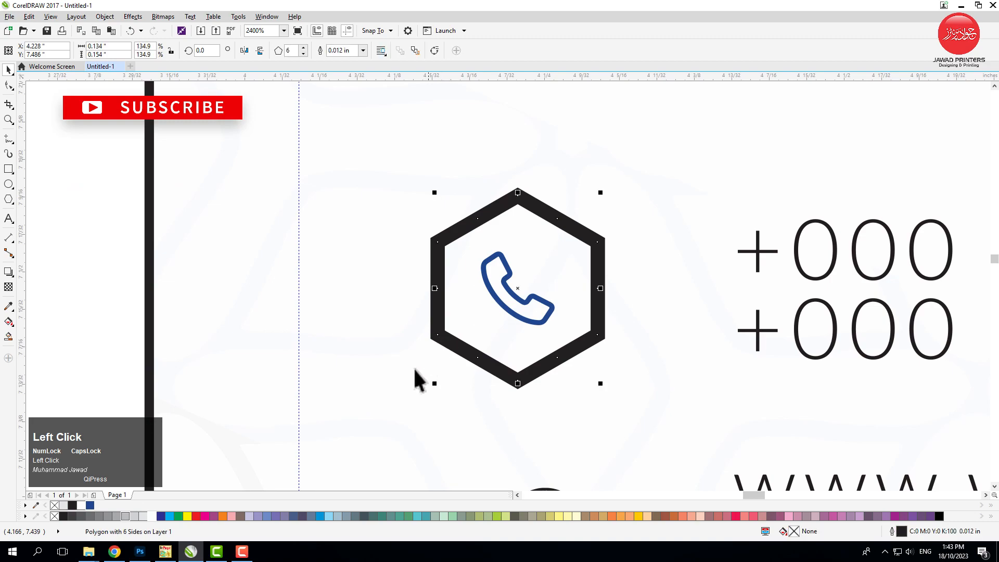
right_click(132, 517)
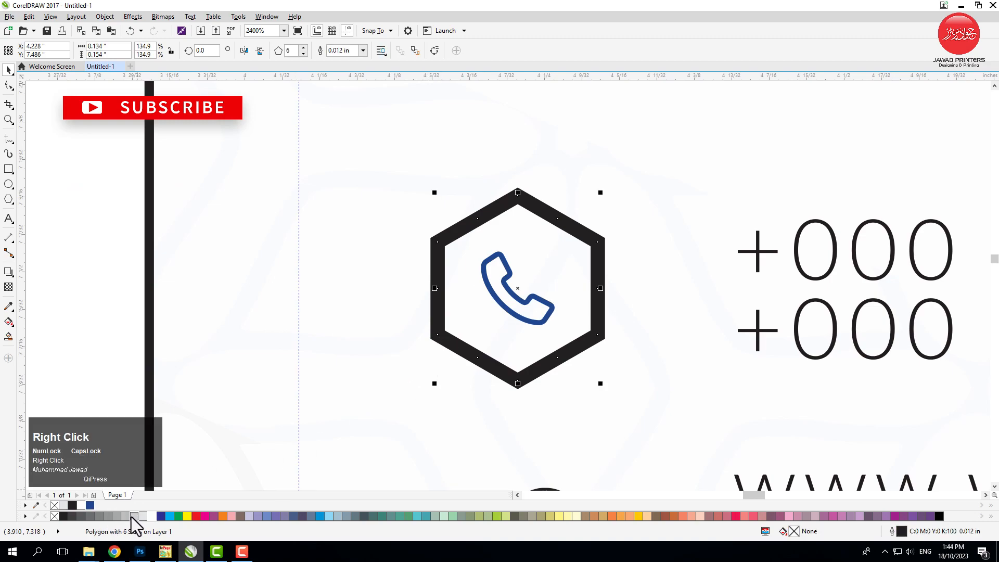
click(91, 279)
Change the outline width of the light grey hexagon around the phone icon
scroll(498, 197, down, 1)
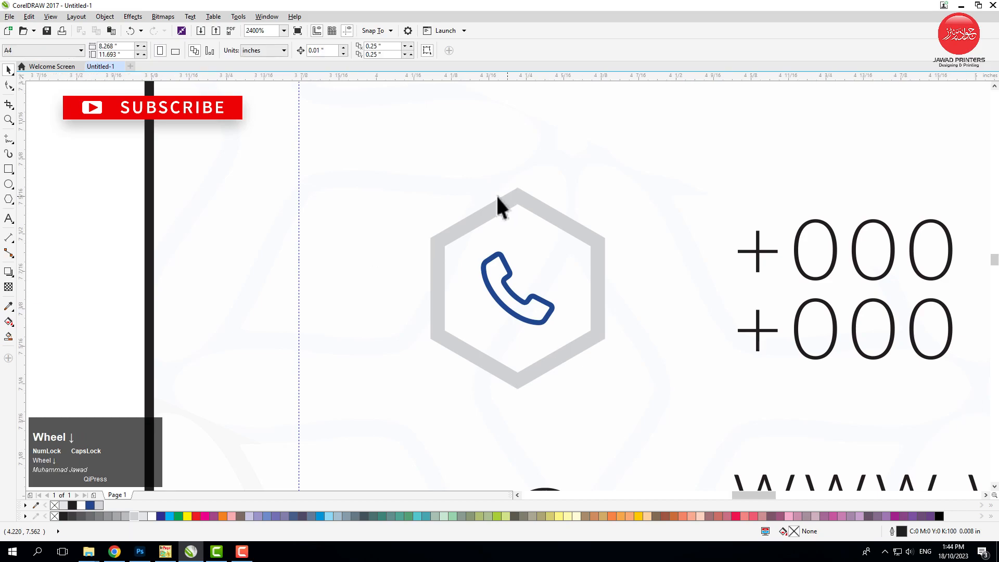
scroll(460, 203, down, 2)
key(F2)
drag(401, 195, 588, 324)
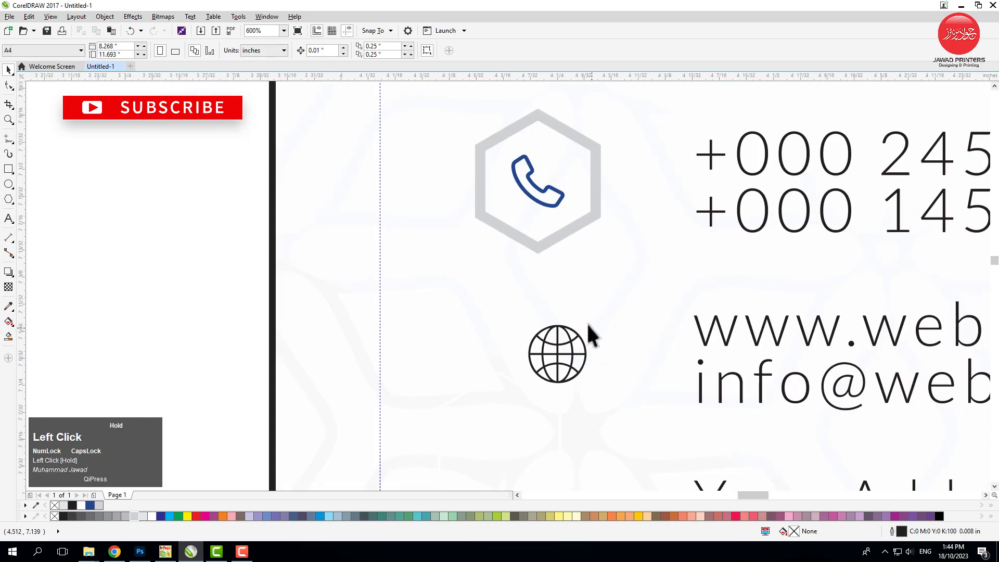
click(580, 222)
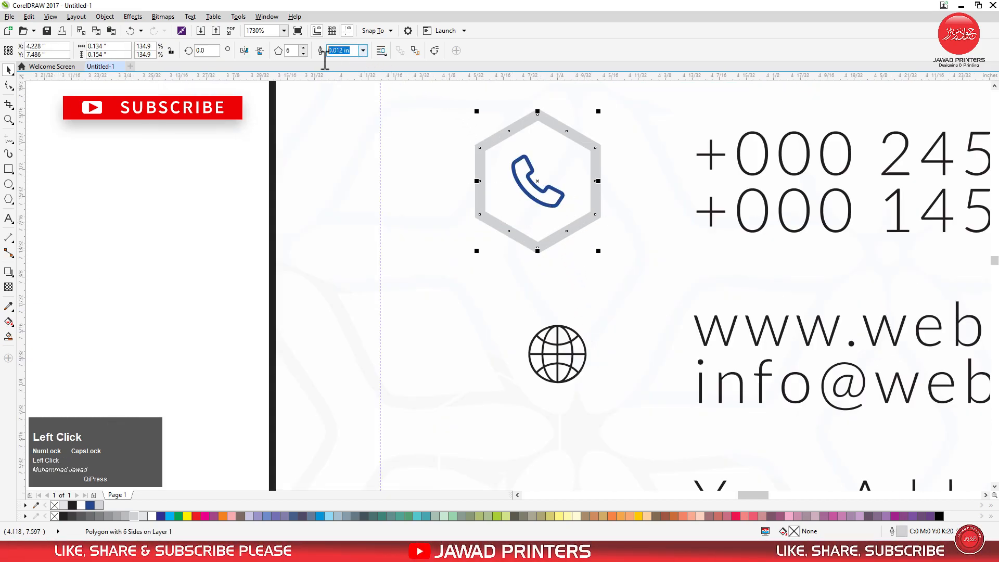
key(Return)
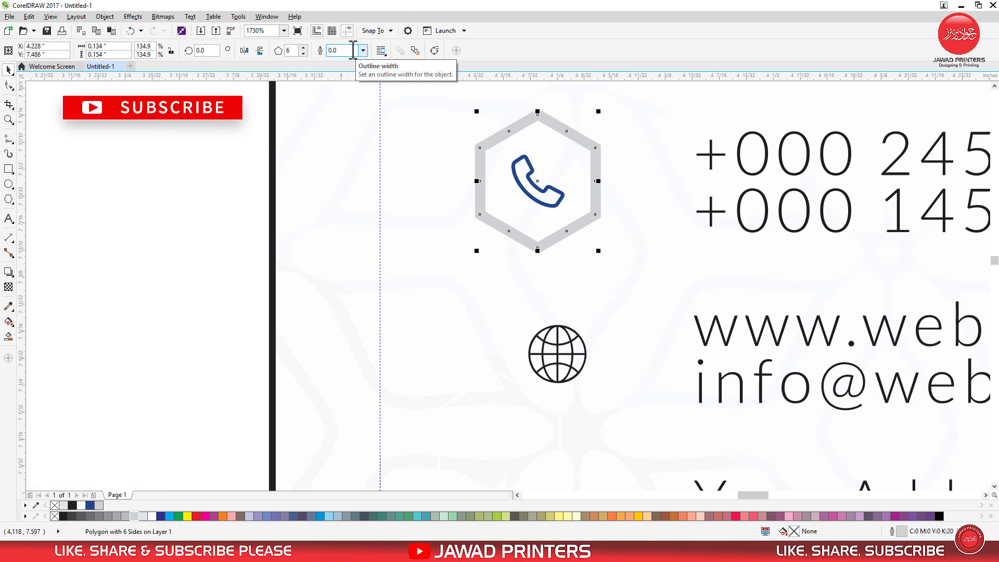
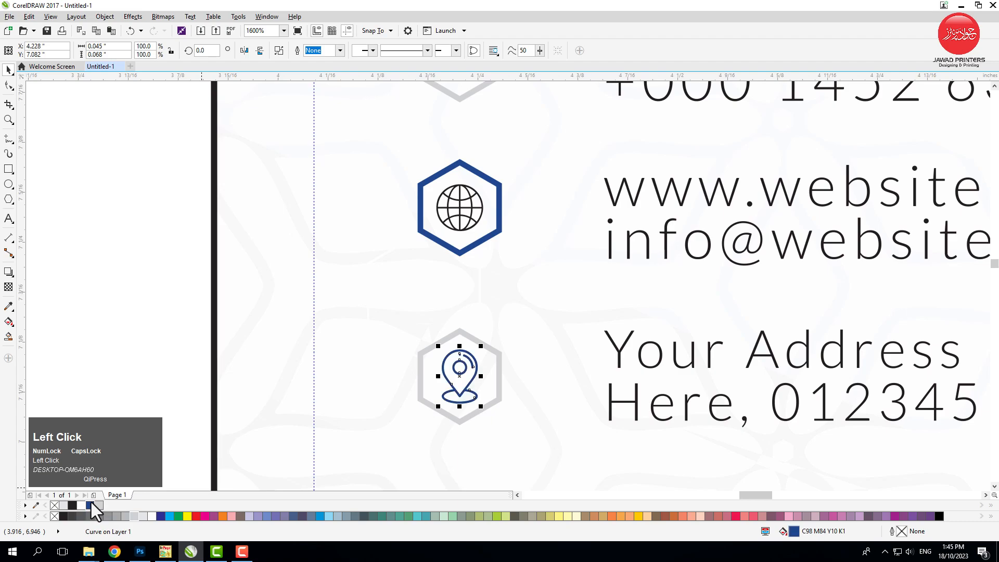
Draw a vertical line about 0.083 in long from the phone hexagon's lower corner to the globe hexagon's upper corner
scroll(247, 320, down, 1)
drag(201, 151, 751, 406)
click(12, 142)
key(F2)
drag(250, 146, 416, 278)
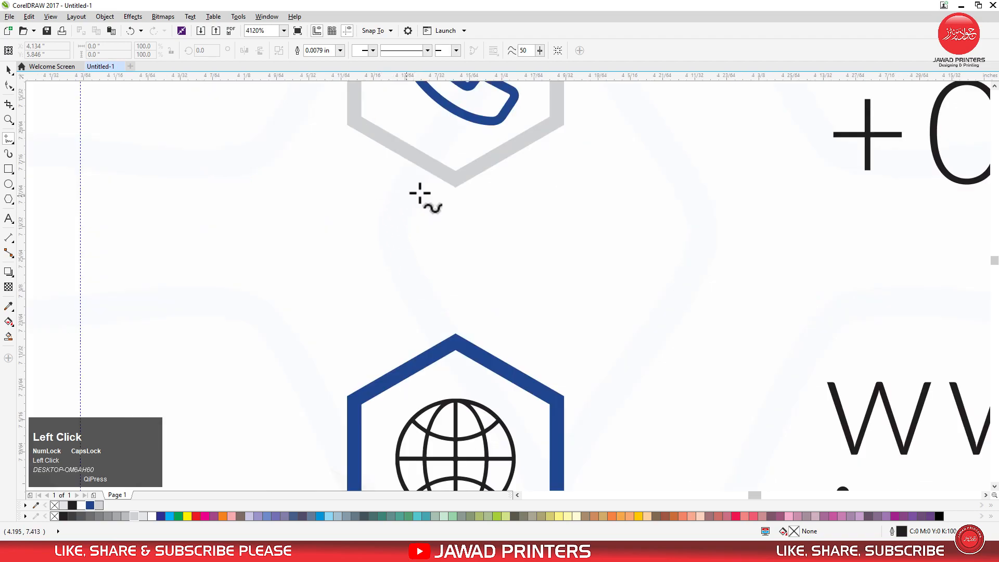
click(456, 177)
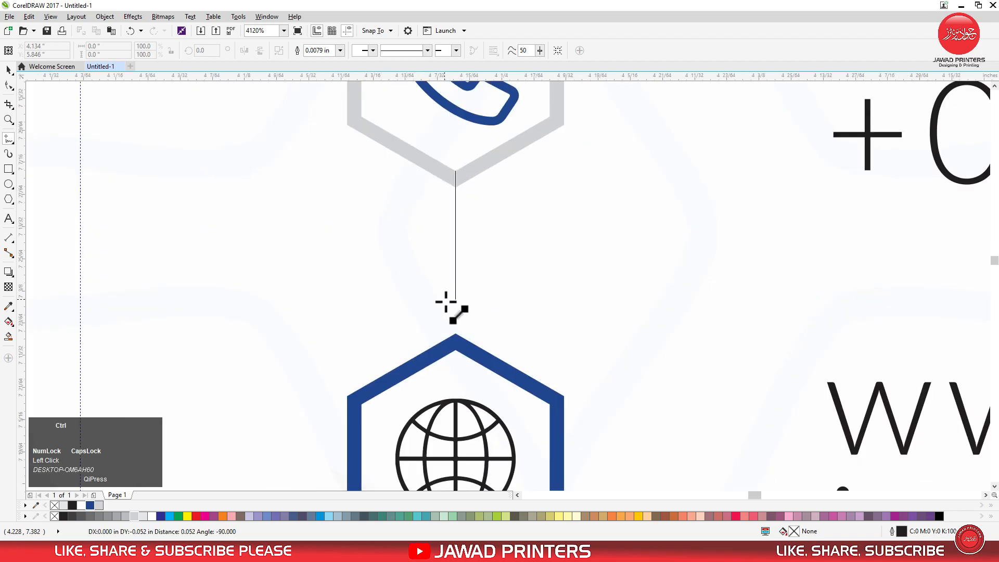
click(456, 341)
key(space)
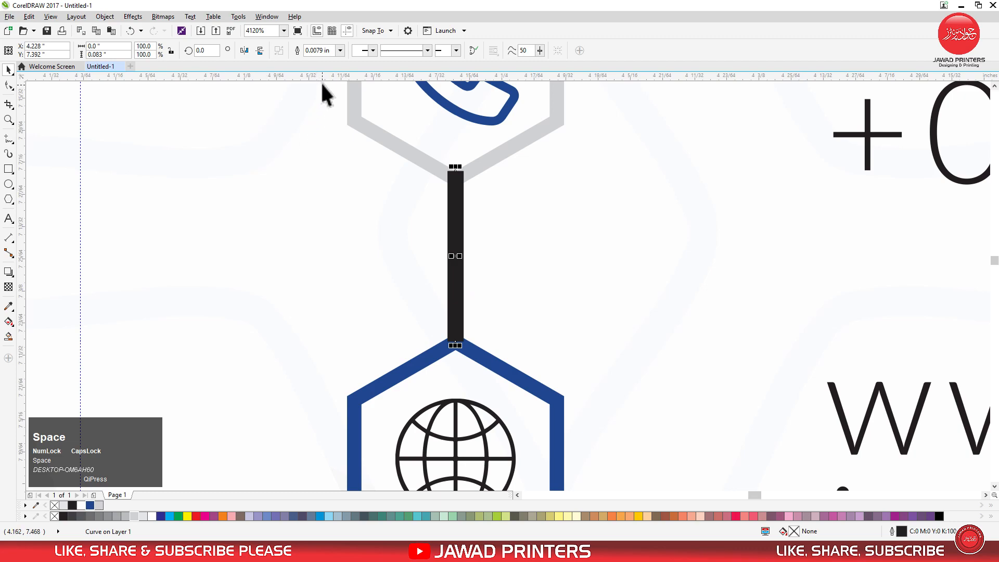
Set the connector line's outline width to Hairline and its colour to light grey, 20% black
click(340, 50)
click(342, 76)
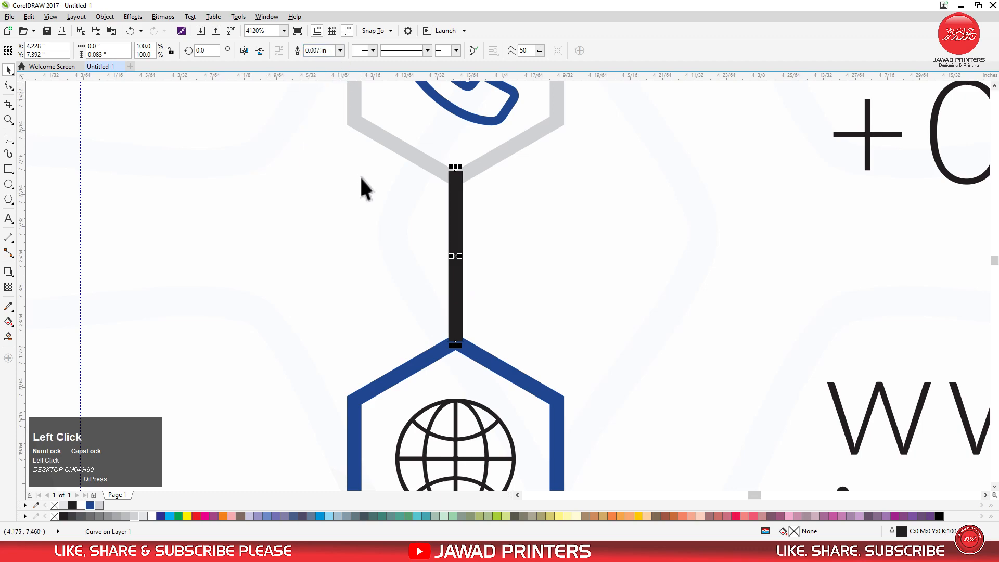
click(340, 50)
click(341, 62)
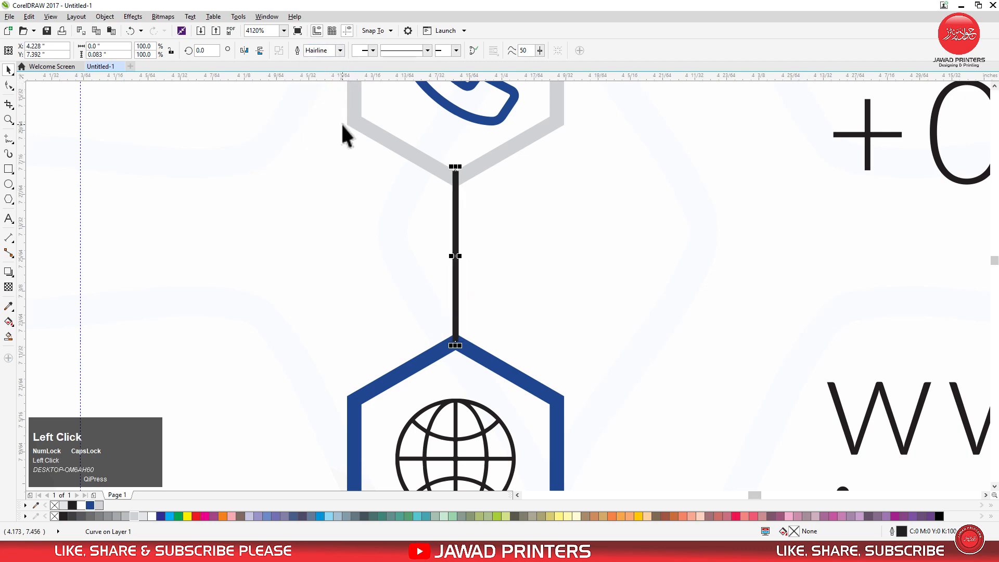
right_click(102, 508)
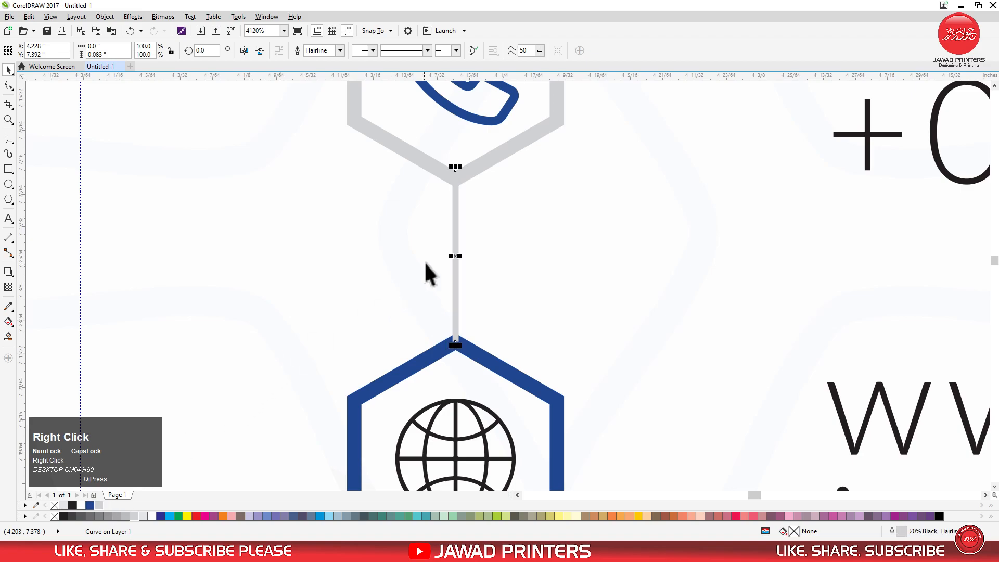
Bring the blue hexagon around the globe icon in front of the grey connector line
click(475, 359)
scroll(422, 290, down, 2)
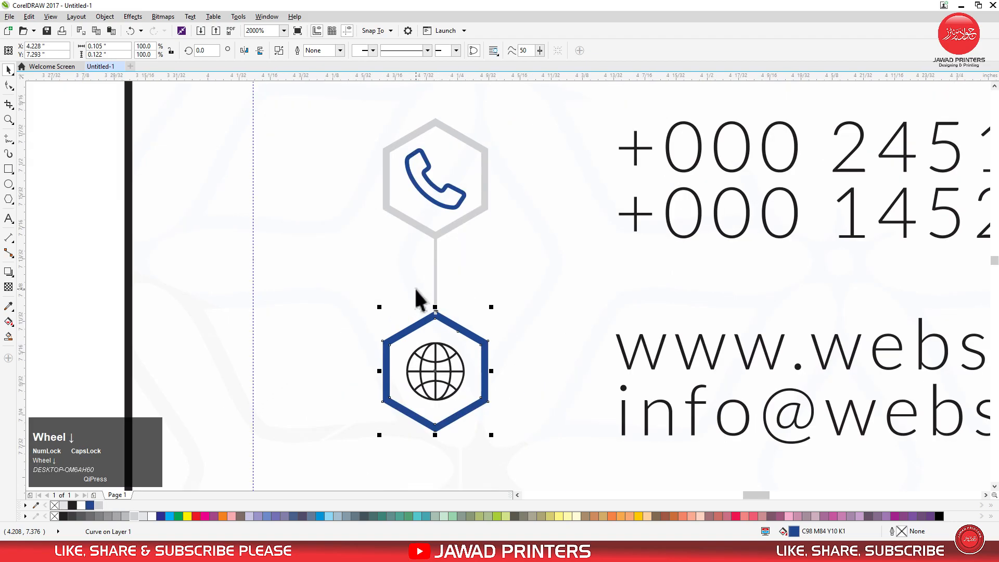
scroll(443, 322, up, 1)
key(shift+Page_Up)
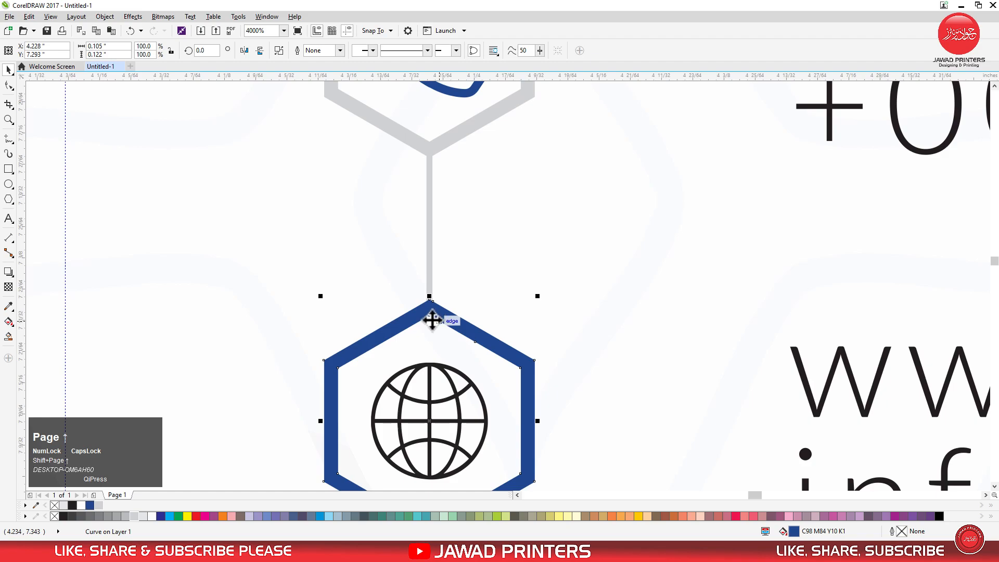
Duplicate the connector line straight down and place the copy's upper end at the globe hexagon's lower corner
scroll(431, 317, down, 2)
click(411, 263)
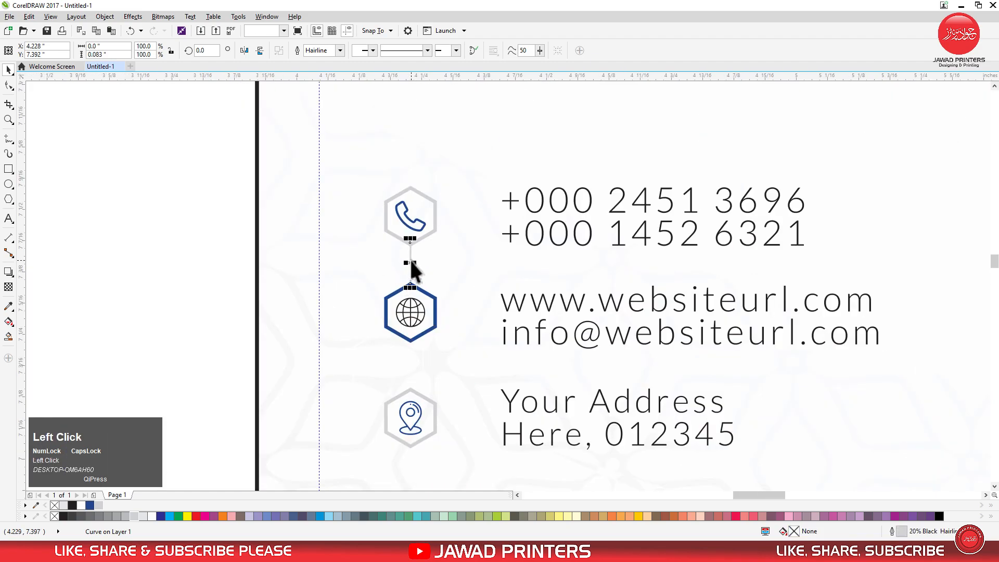
drag(411, 262, 413, 367)
drag(398, 326, 457, 419)
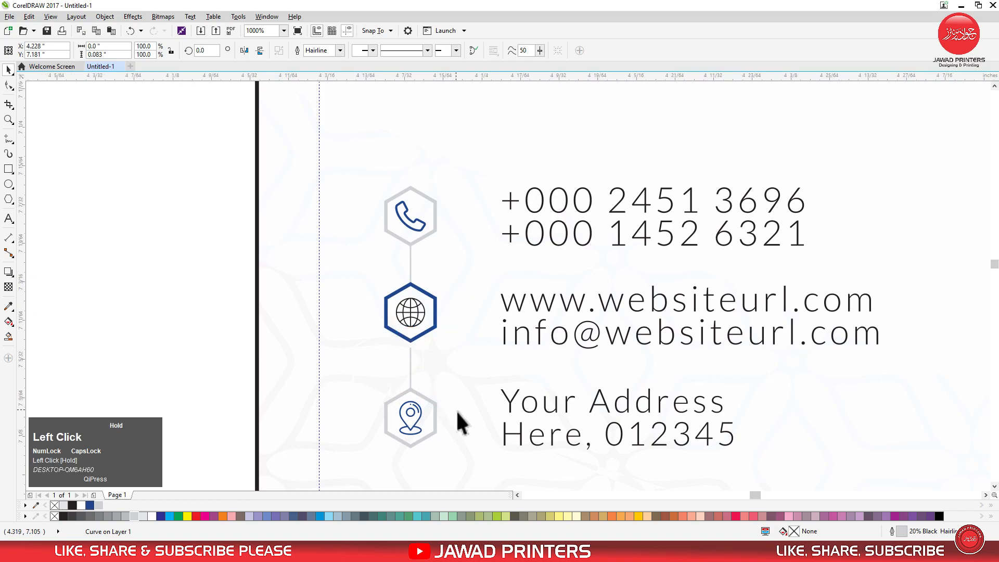
drag(427, 210, 426, 177)
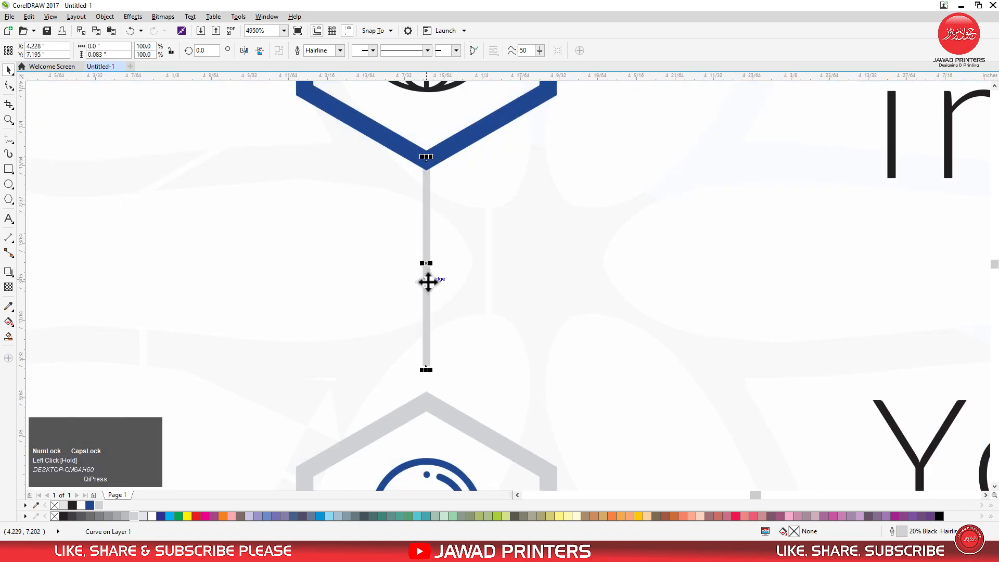
scroll(407, 334, down, 4)
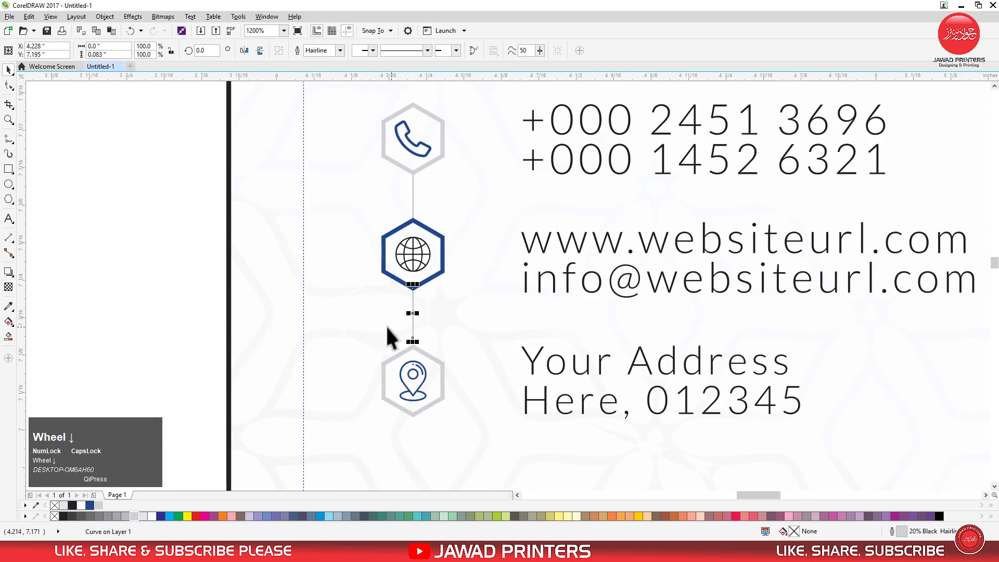
Stretch the lower connector line down to the upper corner of the location icon's hexagon
scroll(388, 341, up, 3)
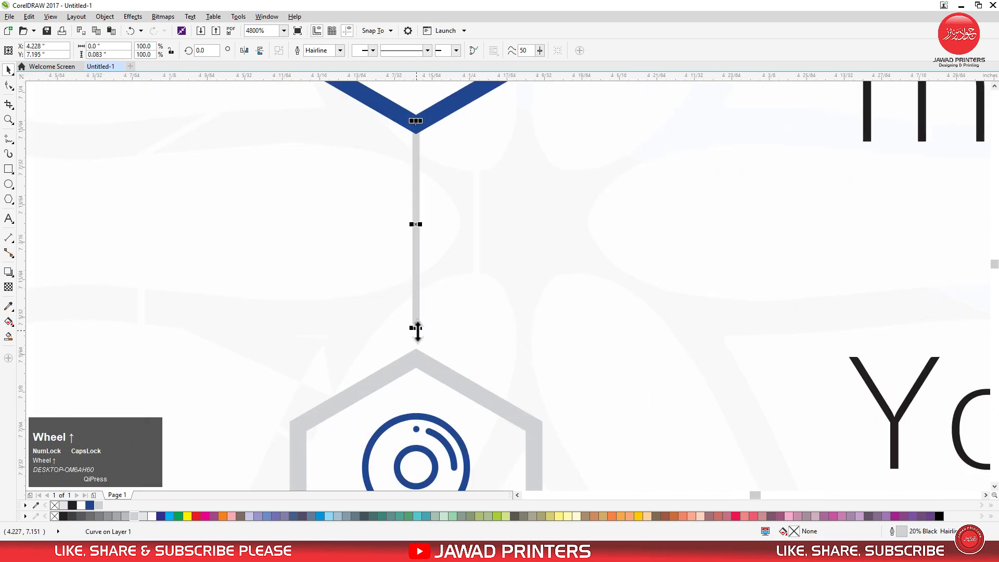
drag(416, 328, 411, 372)
scroll(413, 365, up, 2)
scroll(413, 328, down, 2)
scroll(410, 329, down, 4)
click(276, 334)
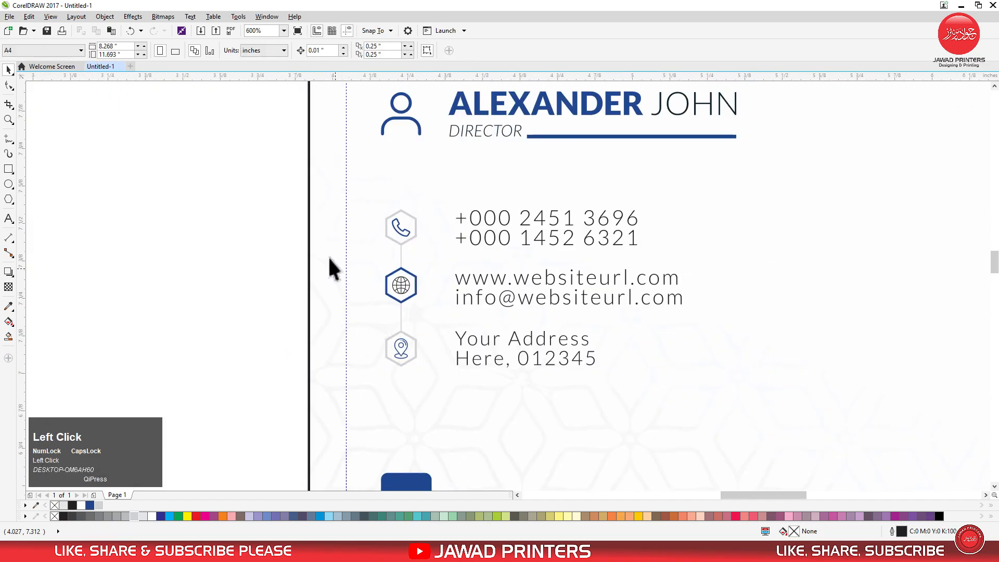
Enlarge the whole column of hexagon icons and connector lines about its centre to 0.125 in by 0.621 in
scroll(330, 268, down, 3)
drag(272, 197, 425, 289)
click(162, 131)
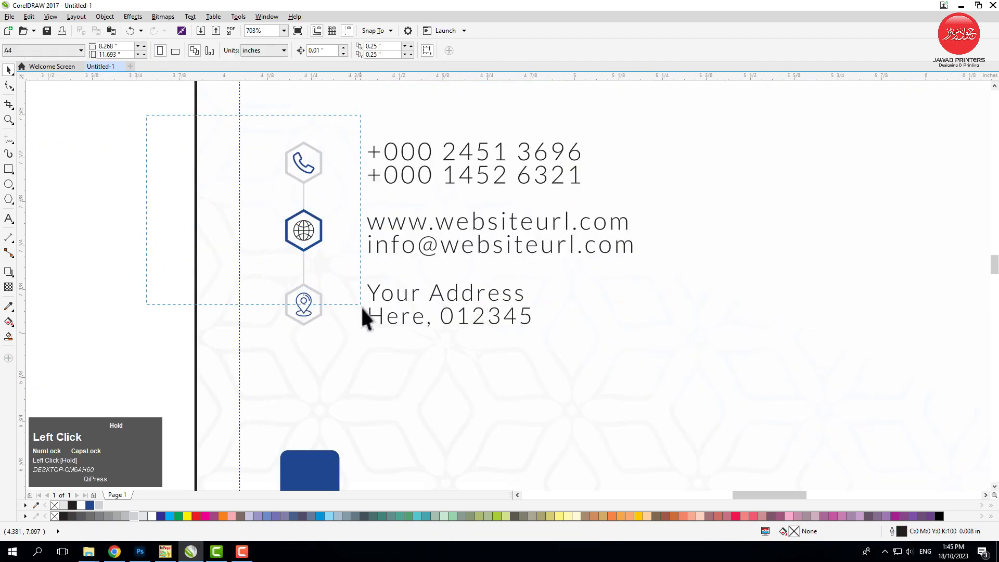
drag(371, 347, 339, 347)
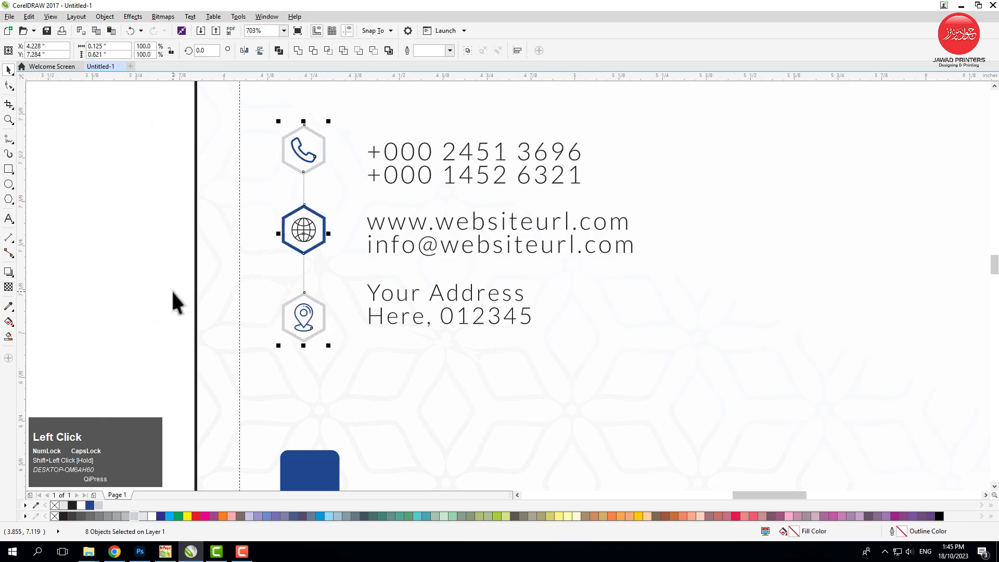
Group the hexagon icon column and align its left edge with the blue bar at the card's lower edge
key(ctrl+g)
scroll(309, 366, down, 1)
shift+click(316, 430)
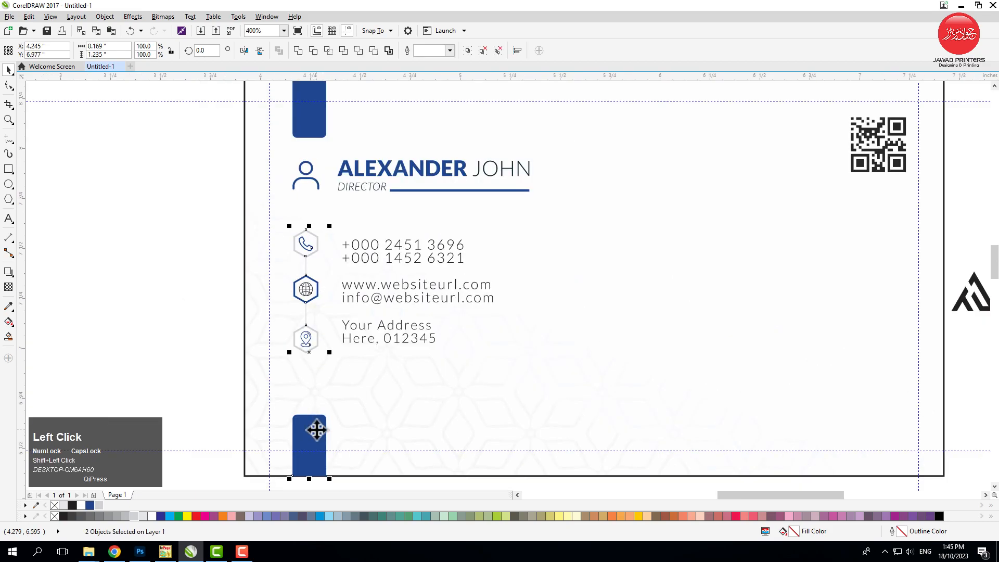
click(187, 304)
Move the two phone number lines slightly up so they sit level with the phone hexagon
key(F2)
drag(219, 214, 525, 364)
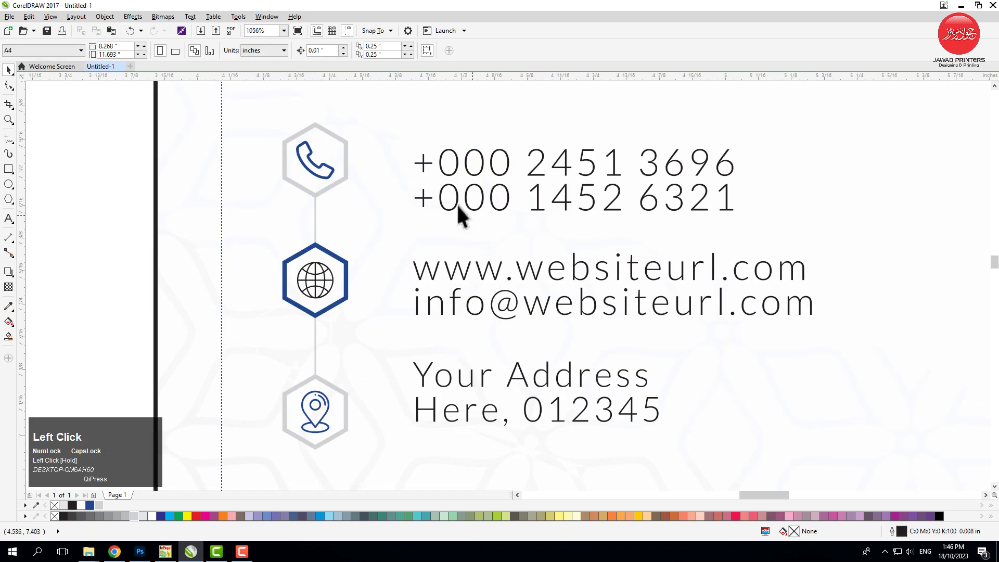
click(467, 177)
drag(680, 239, 665, 239)
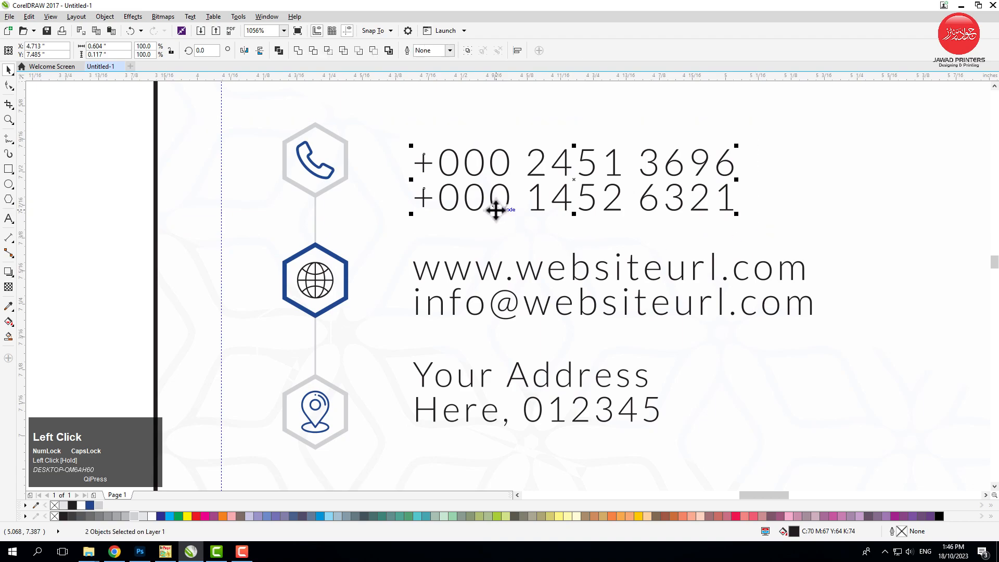
drag(575, 170, 573, 164)
Nudge the website and e-mail lines up beside the globe hexagon and the address lines down beside the location hexagon
drag(88, 236, 886, 338)
key(Up)
key(Up)
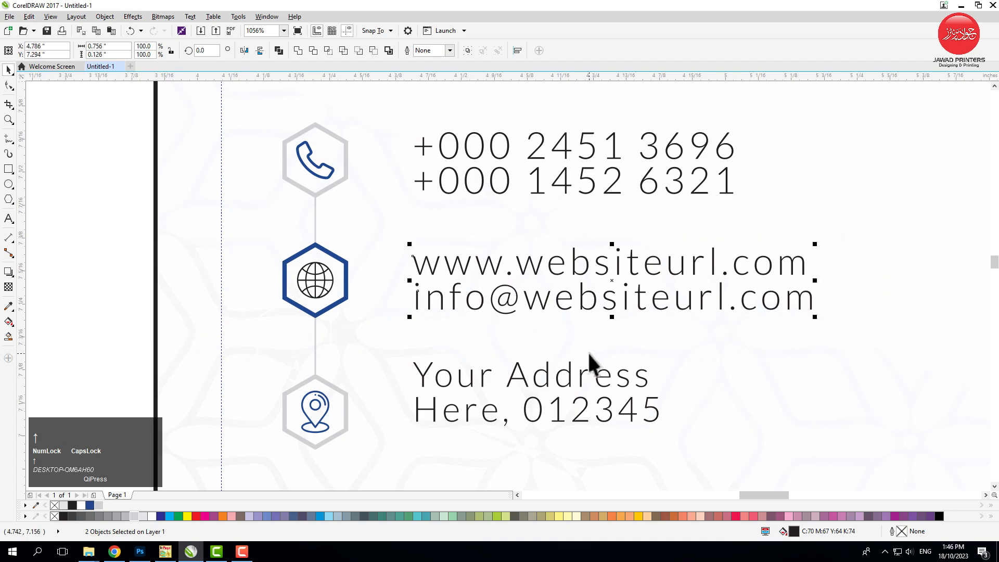
drag(92, 334, 796, 449)
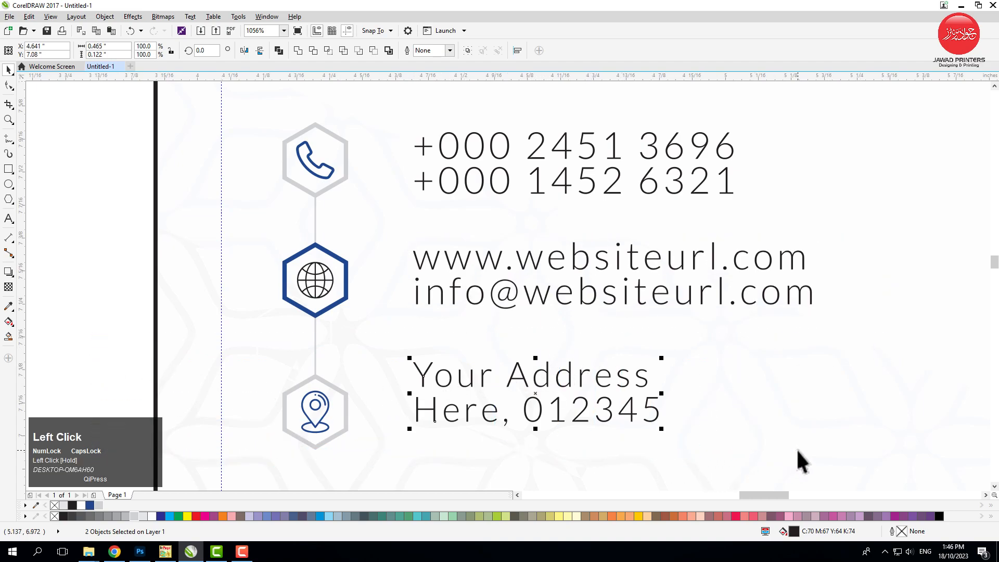
key(Down)
key(Down)
key(Down)
scroll(453, 272, down, 3)
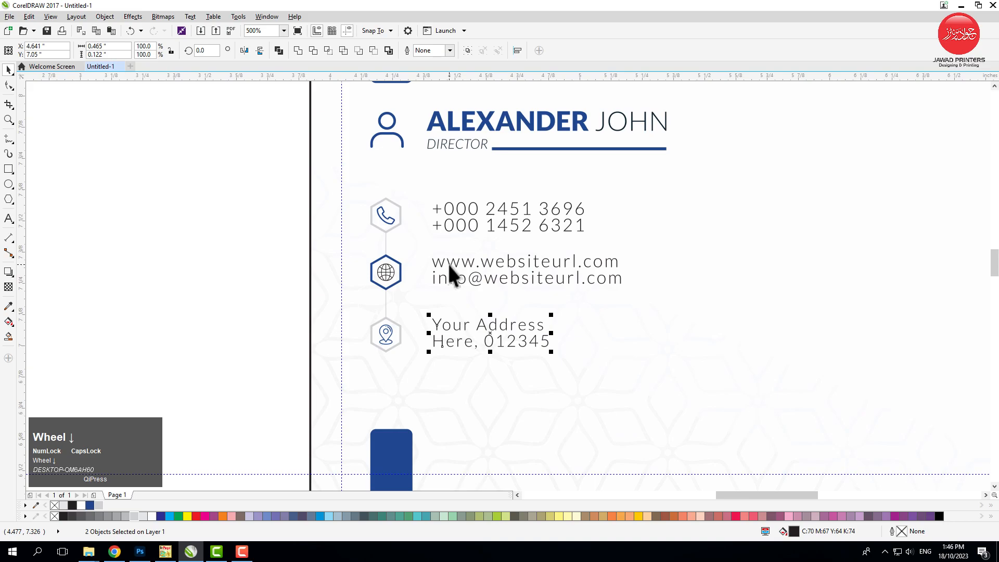
Align the left edges of all six contact text lines
scroll(440, 414, down, 2)
click(526, 255)
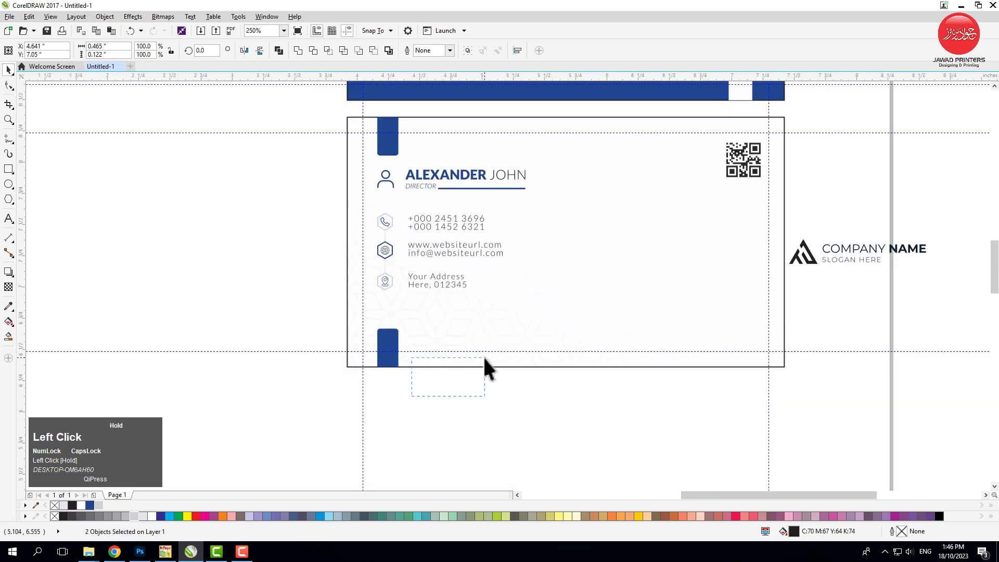
drag(487, 354, 488, 355)
drag(541, 221, 558, 188)
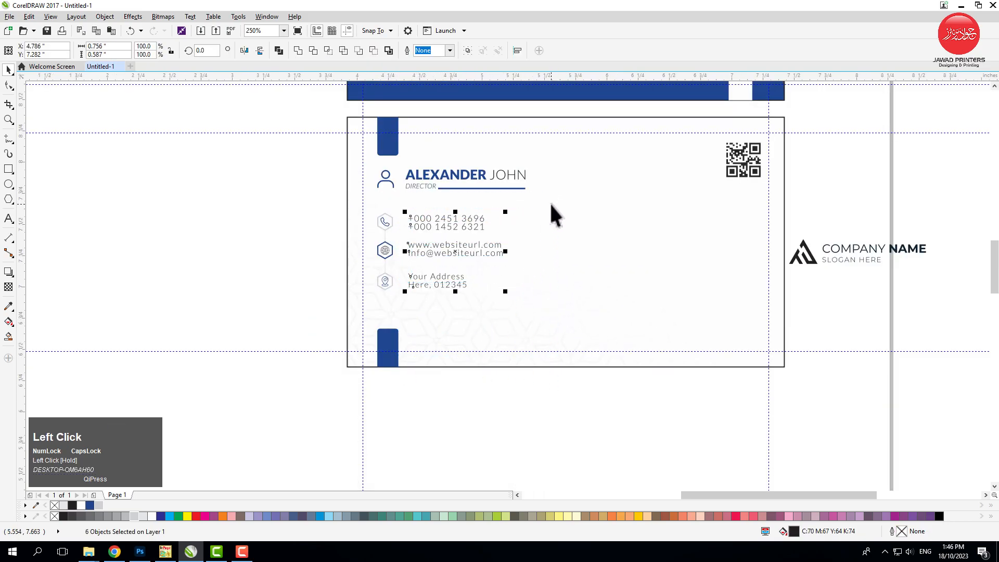
key(l)
Nudge the six contact text lines right to widen their gap from the hexagon icons
key(Right)
key(Right)
key(Right)
key(Right)
key(Right)
key(Right)
key(Right)
key(Right)
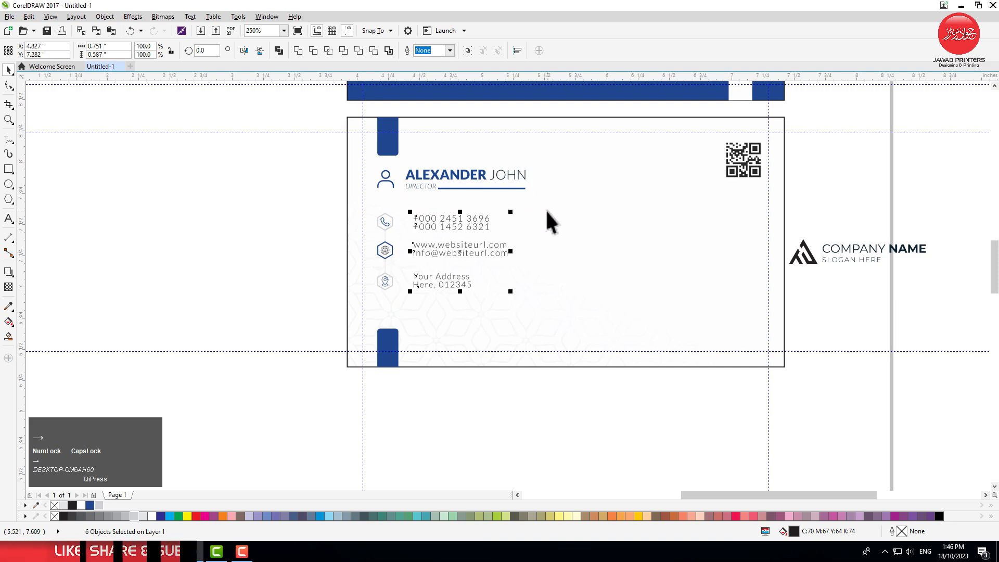
key(Right)
key(Right)
key(Right)
key(Right)
key(Left)
key(Left)
key(Left)
key(Left)
click(469, 437)
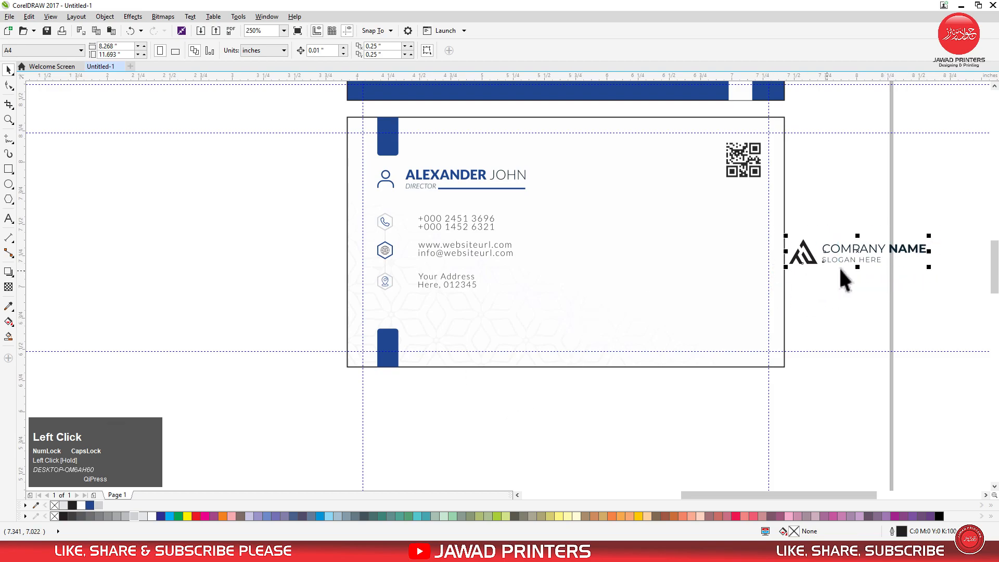
Move the company logo onto the card's right half, group it, and centre it vertically inside the margin guide
drag(859, 251, 704, 251)
key(ctrl+g)
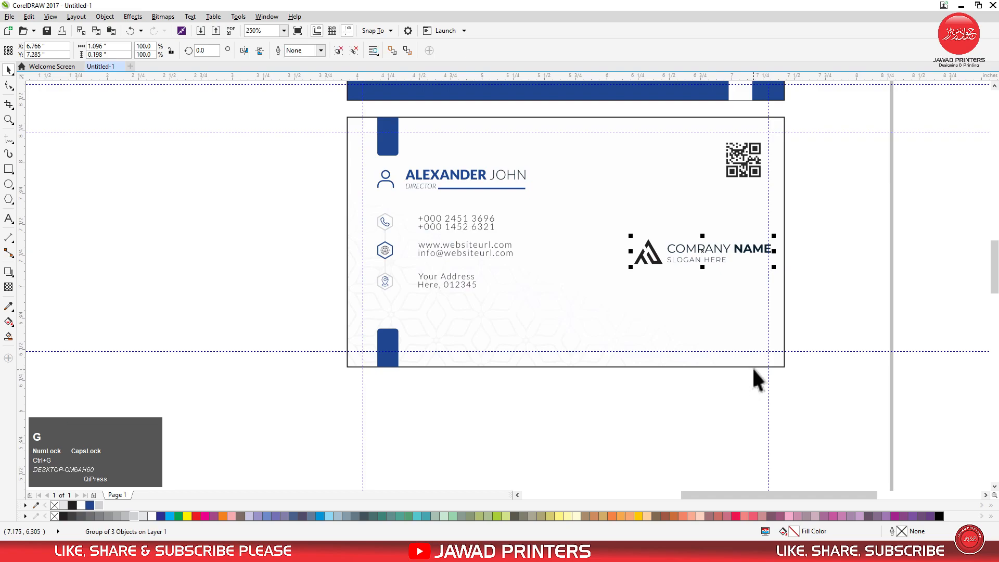
shift+click(713, 308)
key(z)
drag(779, 235, 595, 261)
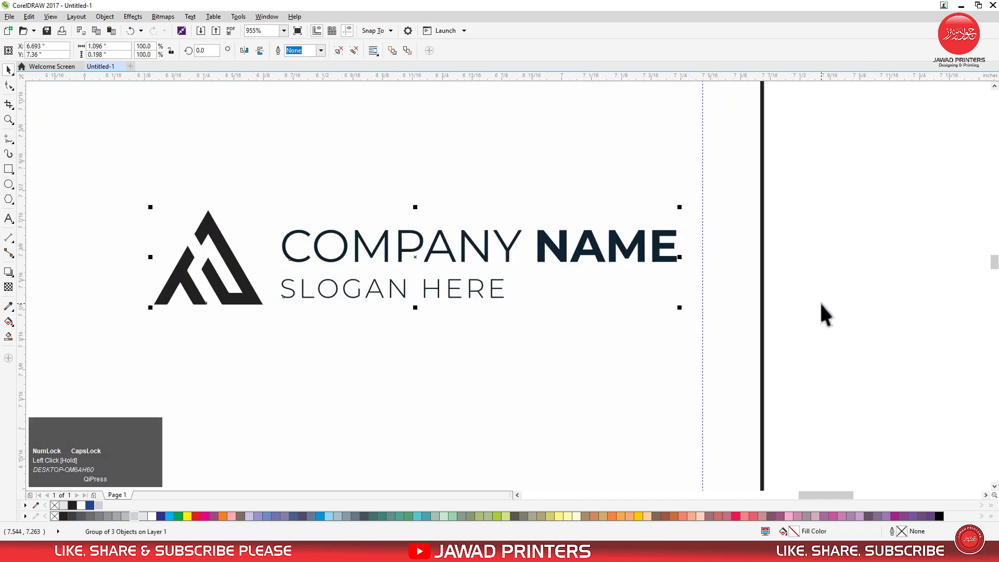
Align the QR code's right edge with the right edge of the company logo
scroll(820, 302, down, 3)
click(738, 147)
click(743, 278)
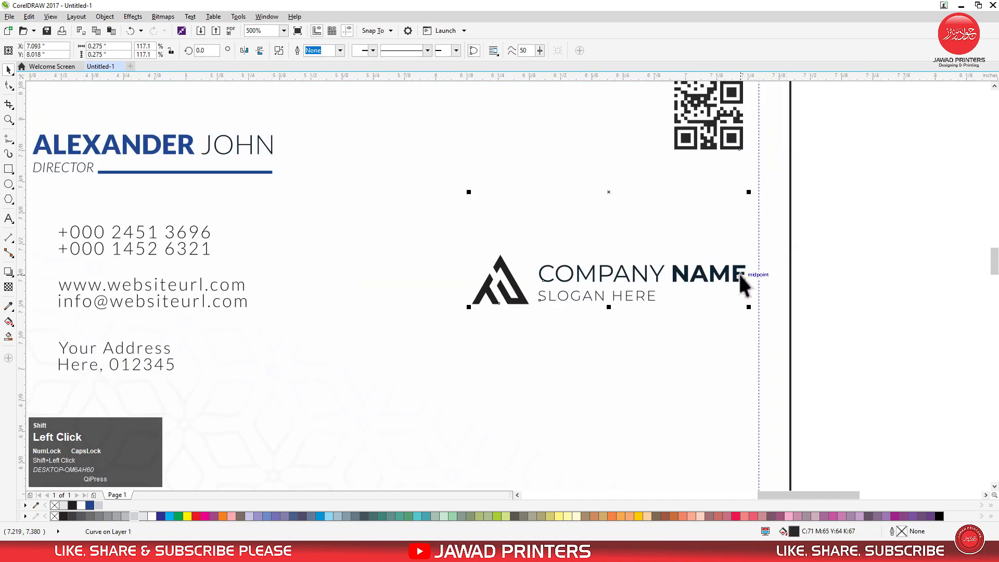
shift+click(738, 273)
key(r)
click(830, 280)
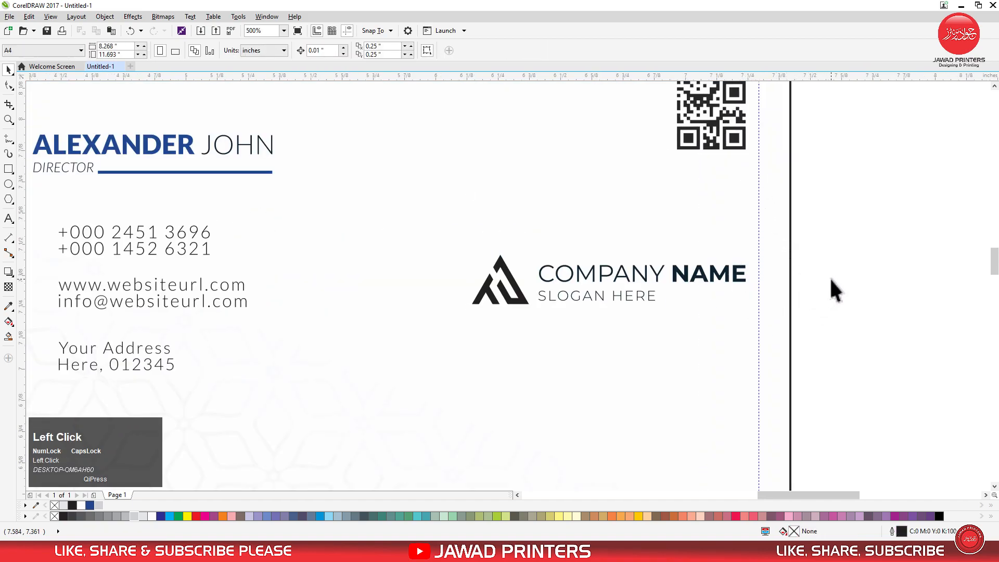
Ungroup the company logo and fill its triangular symbol with the document's dark blue, C98 M84 Y10 K1
click(516, 298)
click(345, 52)
click(803, 256)
click(508, 286)
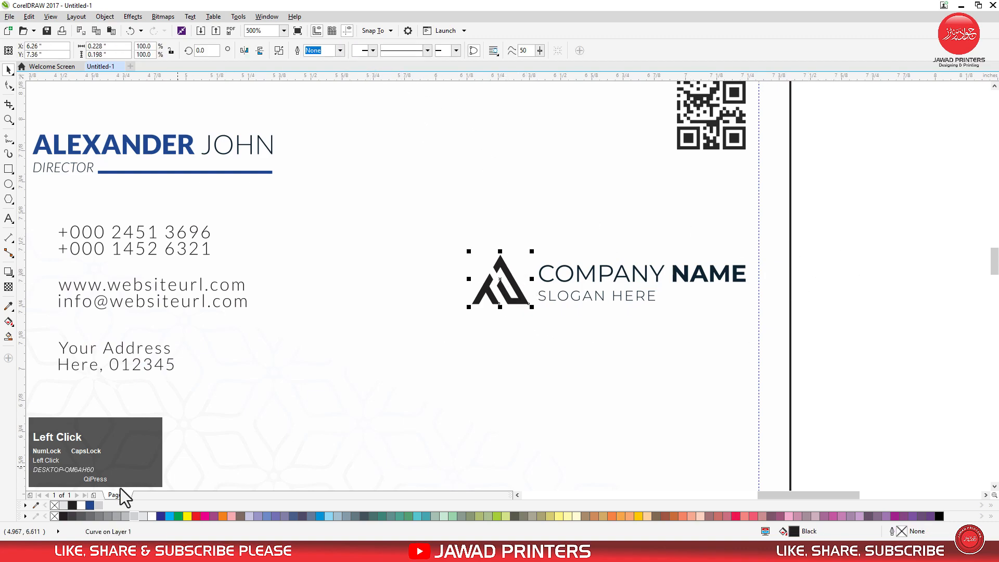
click(90, 506)
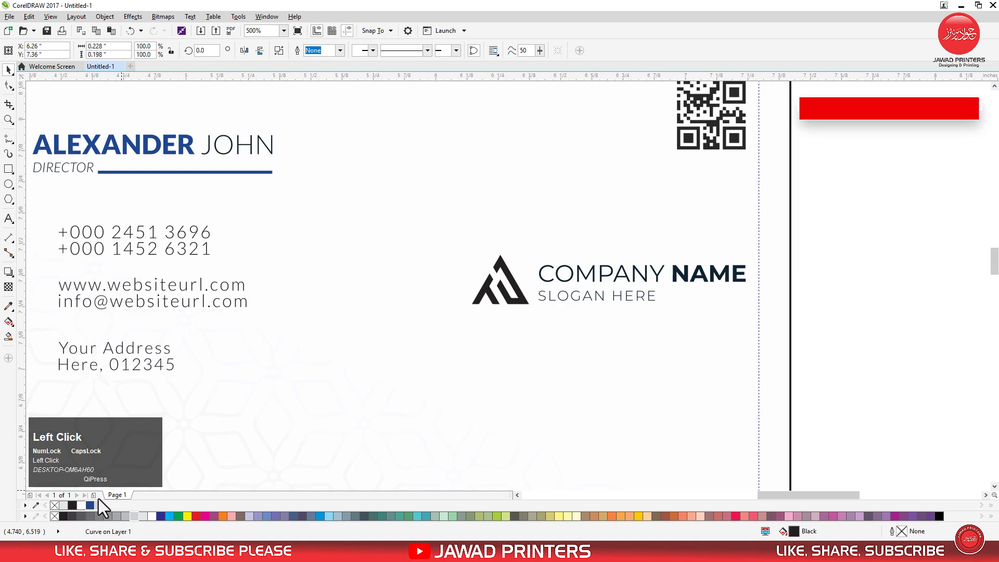
Fill the COMPANY NAME text with the document's dark blue
click(674, 277)
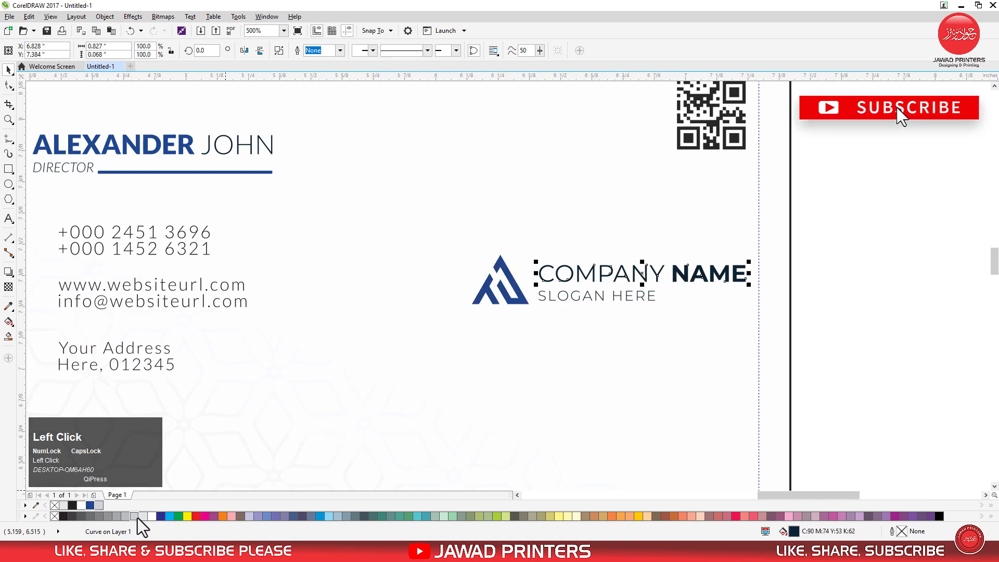
click(90, 505)
click(834, 311)
Draw a straight horizontal line about 0.327 in long beside the SLOGAN HERE text, beneath NAME
key(F2)
drag(512, 241, 745, 337)
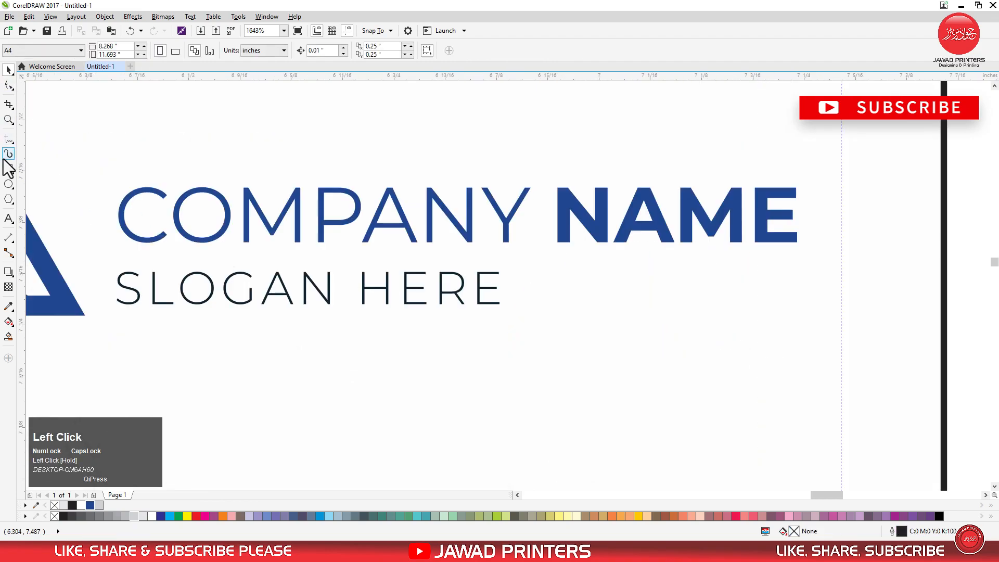
click(9, 139)
click(519, 303)
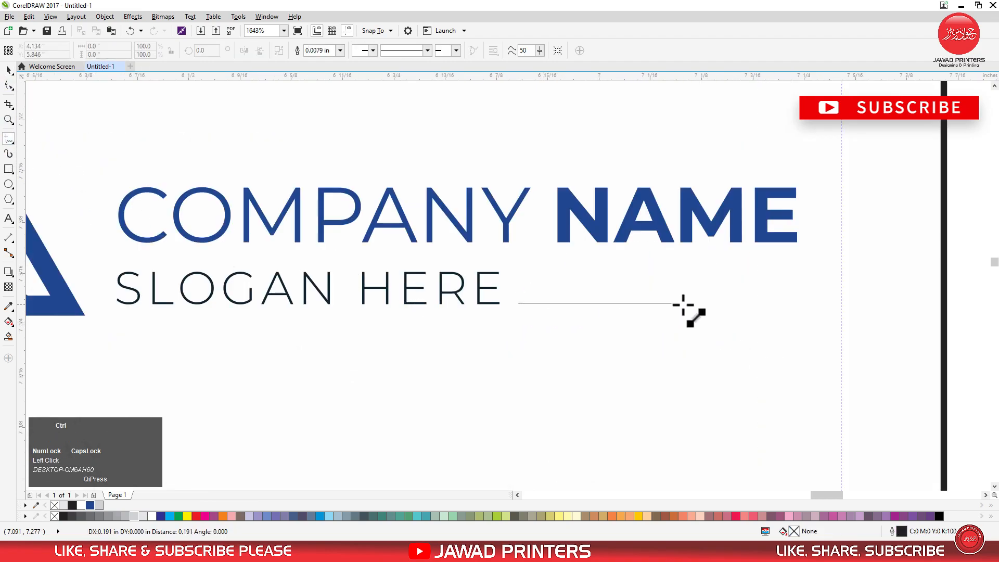
click(788, 297)
key(space)
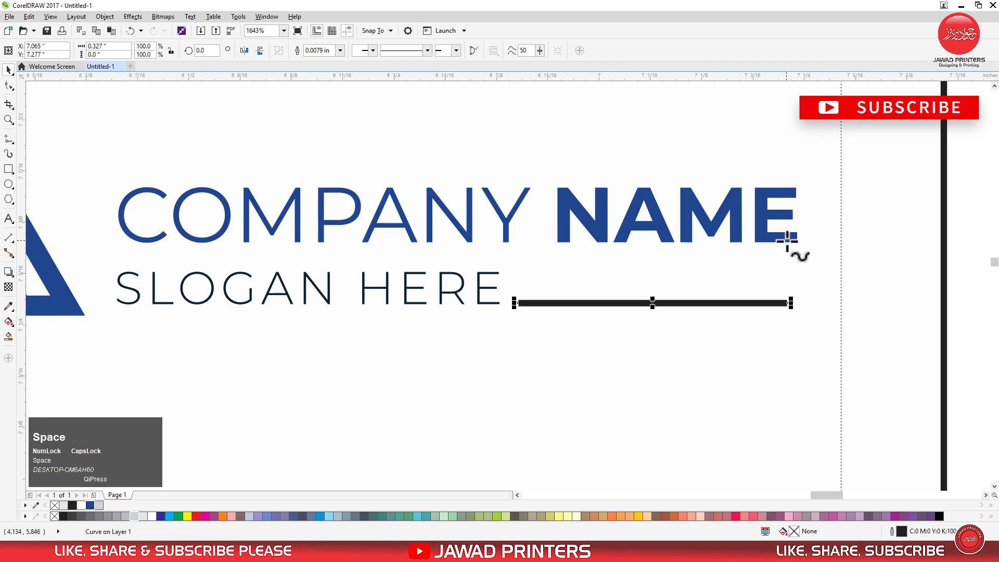
Align the new line's right edge with the COMPANY NAME text and its bottom with the slogan text
shift+click(786, 243)
key(r)
shift+click(765, 244)
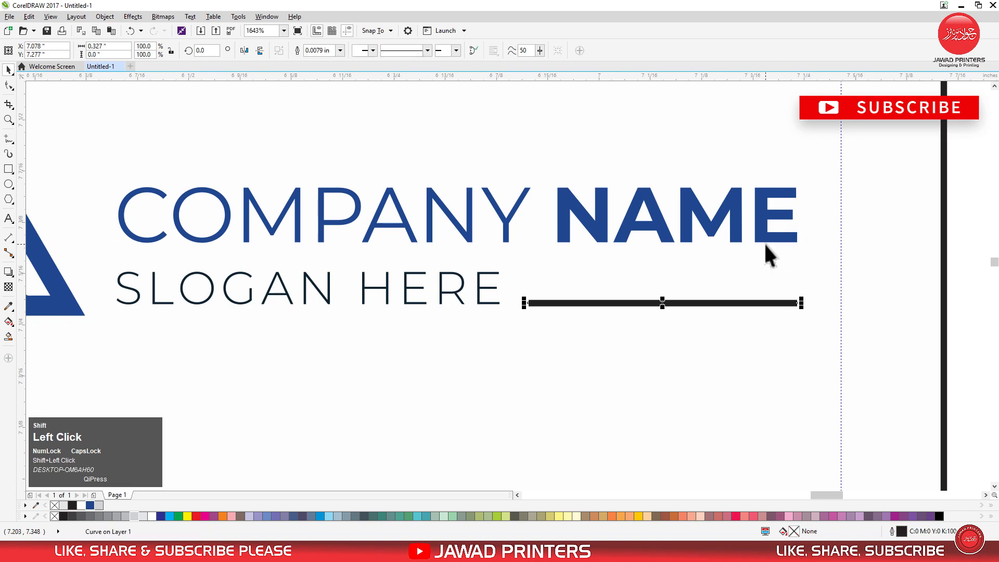
shift+click(480, 302)
key(b)
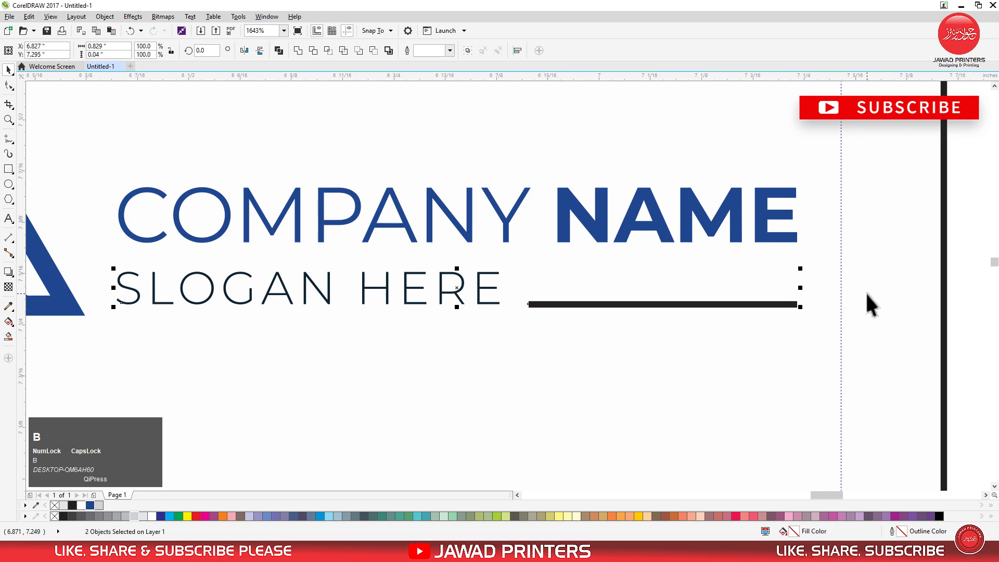
click(884, 289)
Set the slogan line's outline width to 0.012 in and its colour to the document's dark blue
click(794, 304)
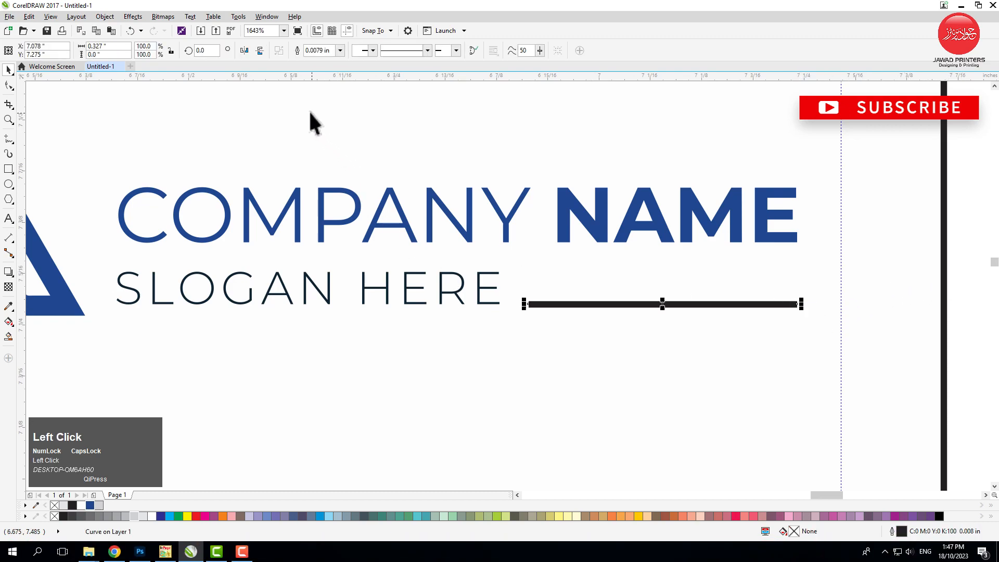
text(0.012)
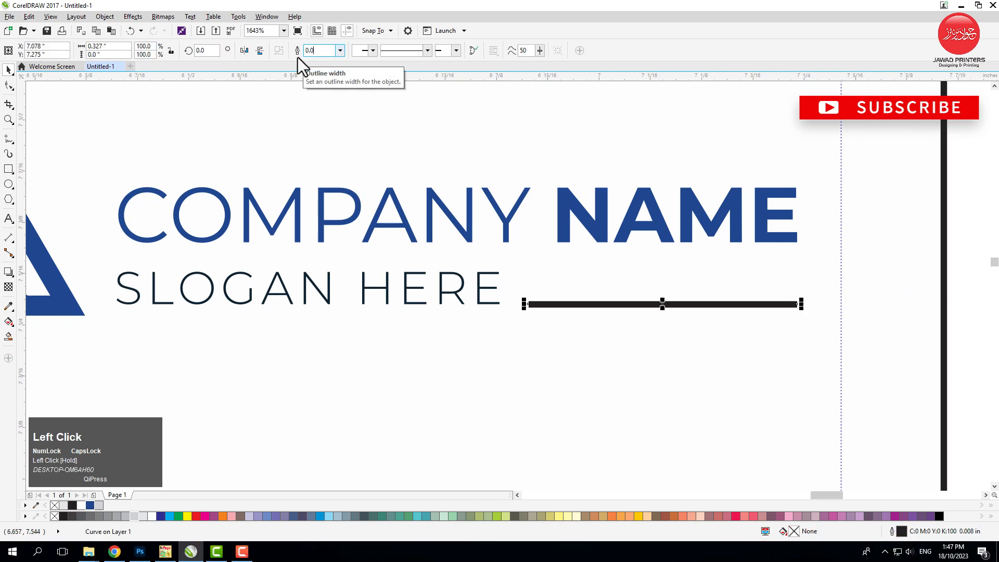
key(Return)
right_click(89, 506)
scroll(522, 355, down, 4)
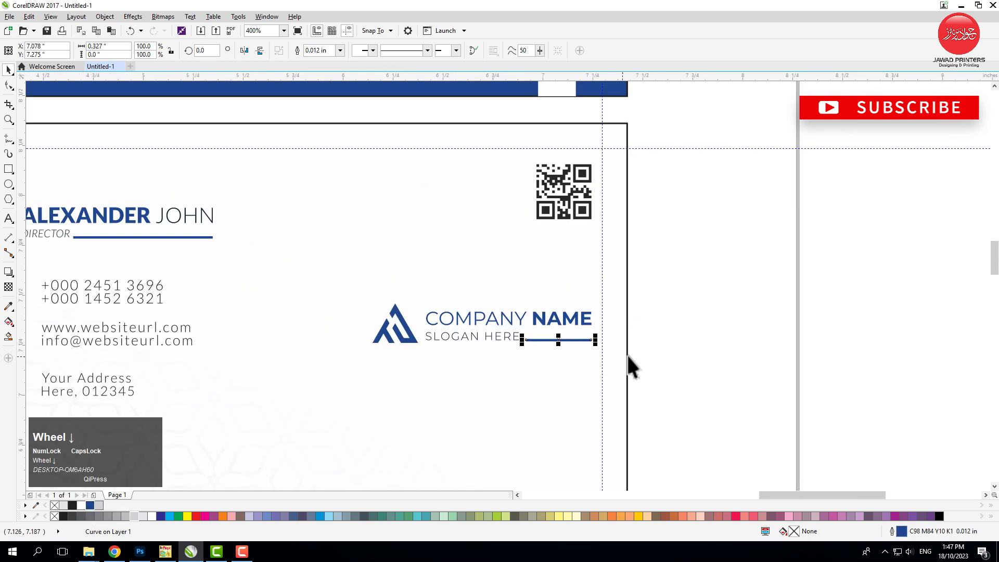
click(676, 348)
Give the slogan line rounded corners and round line caps, and recolour its outline light grey
click(530, 340)
key(F2)
click(521, 337)
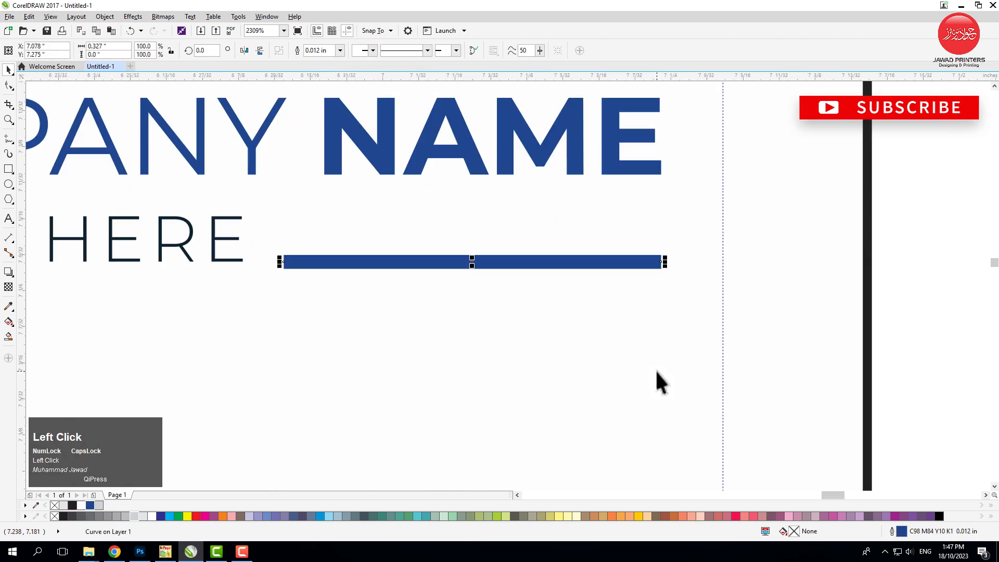
key(F12)
click(464, 277)
click(467, 314)
click(488, 373)
right_click(100, 507)
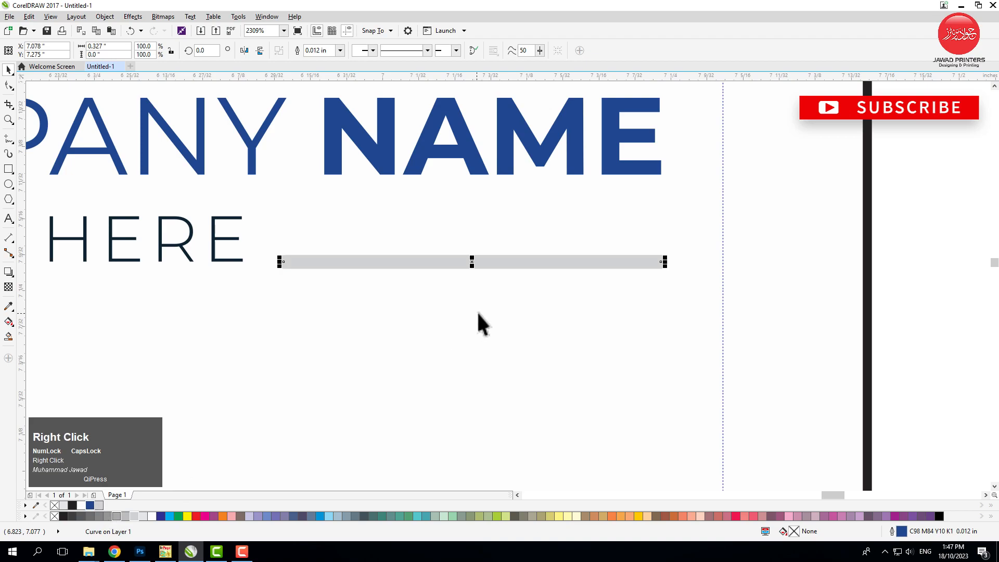
scroll(475, 311, down, 3)
click(772, 300)
scroll(772, 299, down, 2)
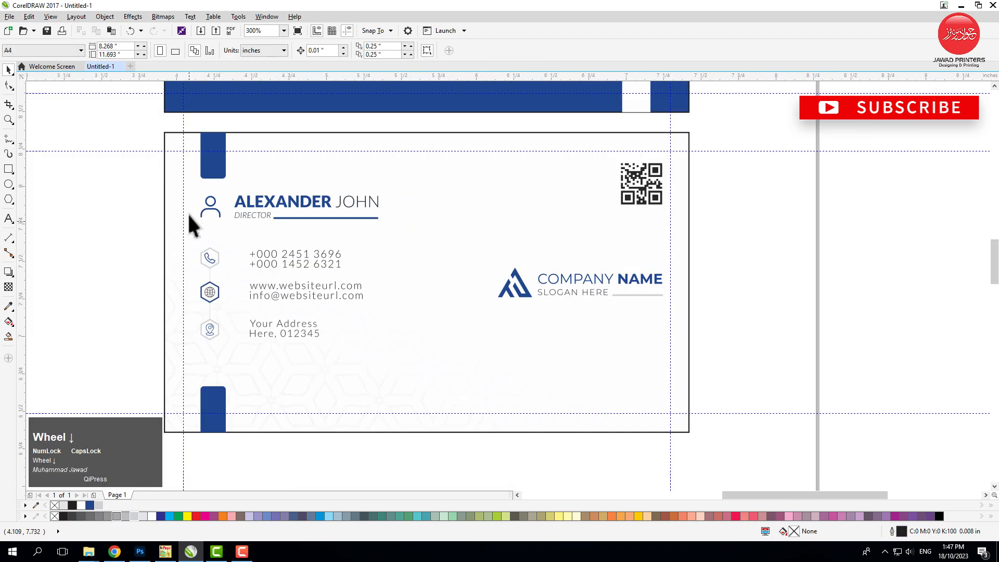
Give the line beside DIRECTOR rounded corners and round line caps, and recolour its outline light grey
click(295, 218)
key(F12)
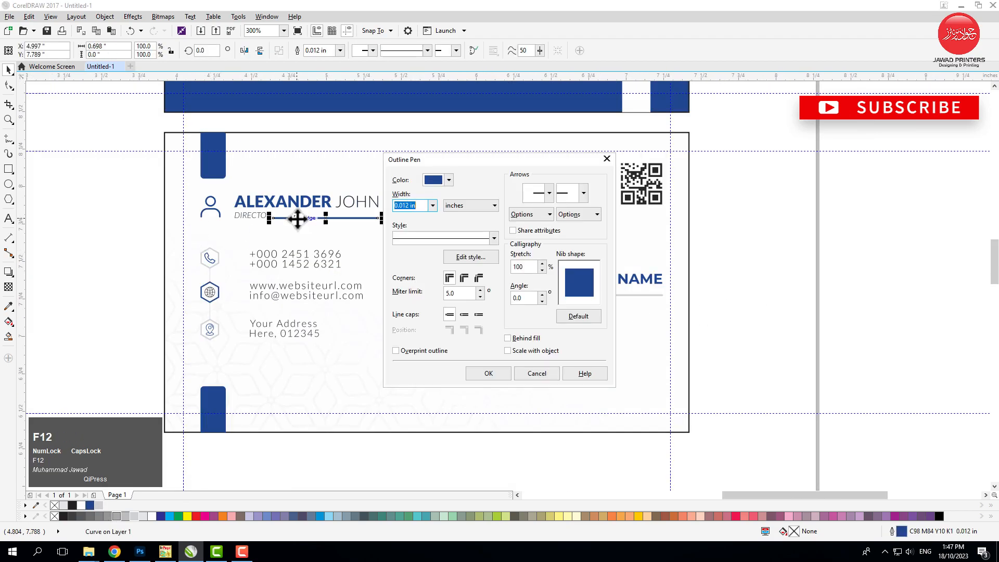
click(465, 278)
click(465, 314)
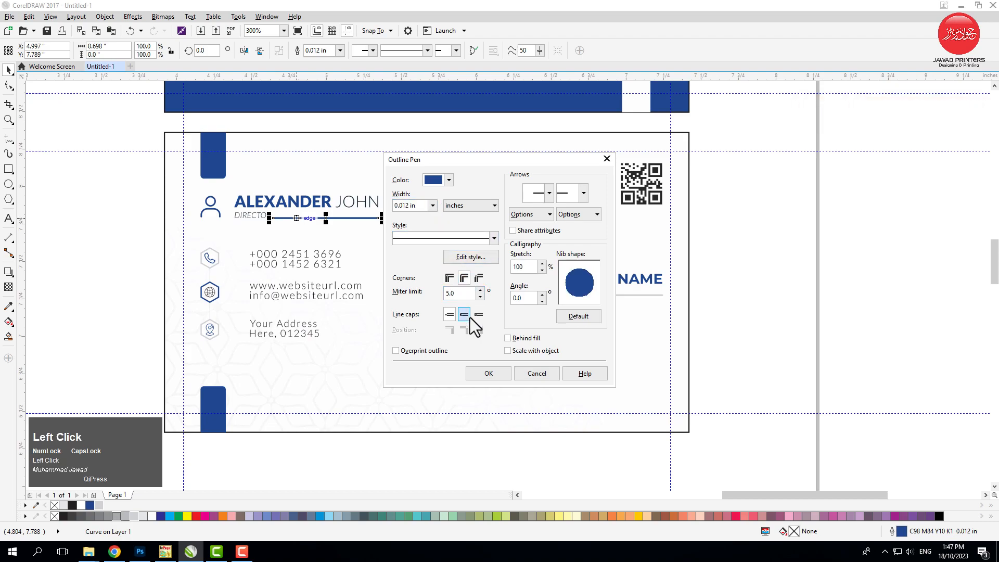
click(492, 374)
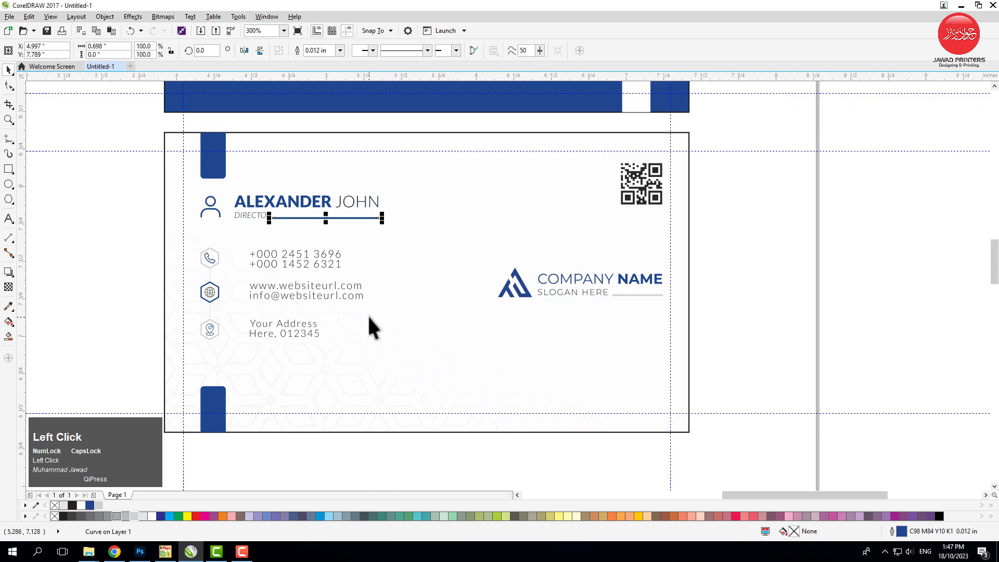
right_click(98, 505)
click(85, 336)
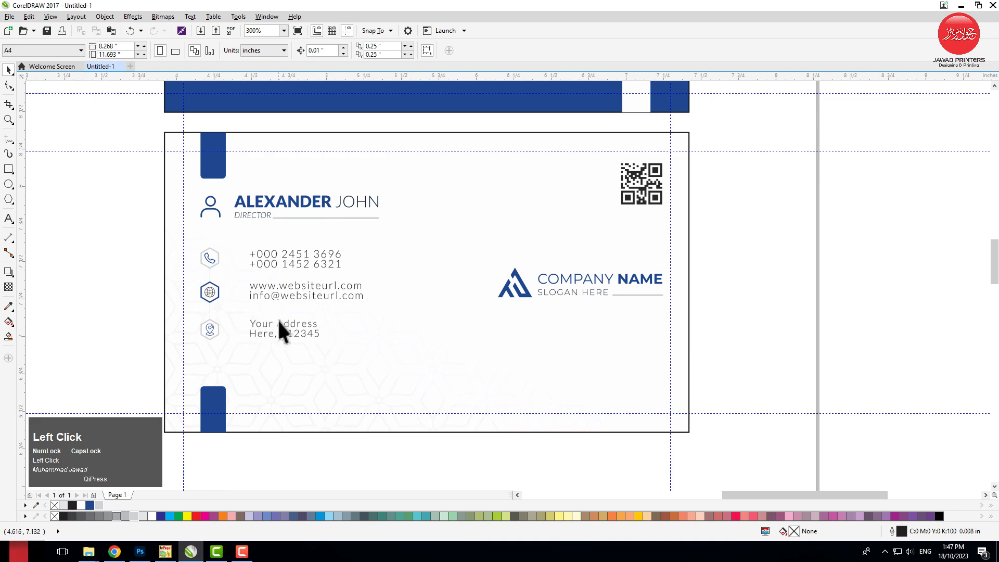
Enlarge the hexagon contact icons together with the phone, web and address text to fill more of the card's left half
drag(124, 223, 410, 384)
click(118, 297)
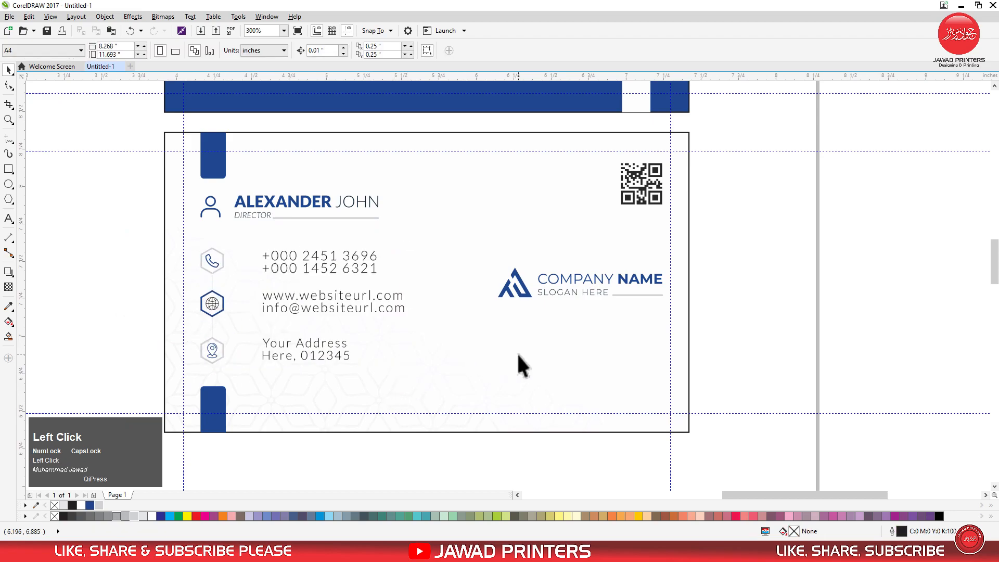
Draw a vertical line about 0.82 in long just left of the company logo and centre it vertically on the card
key(F2)
drag(391, 191, 745, 380)
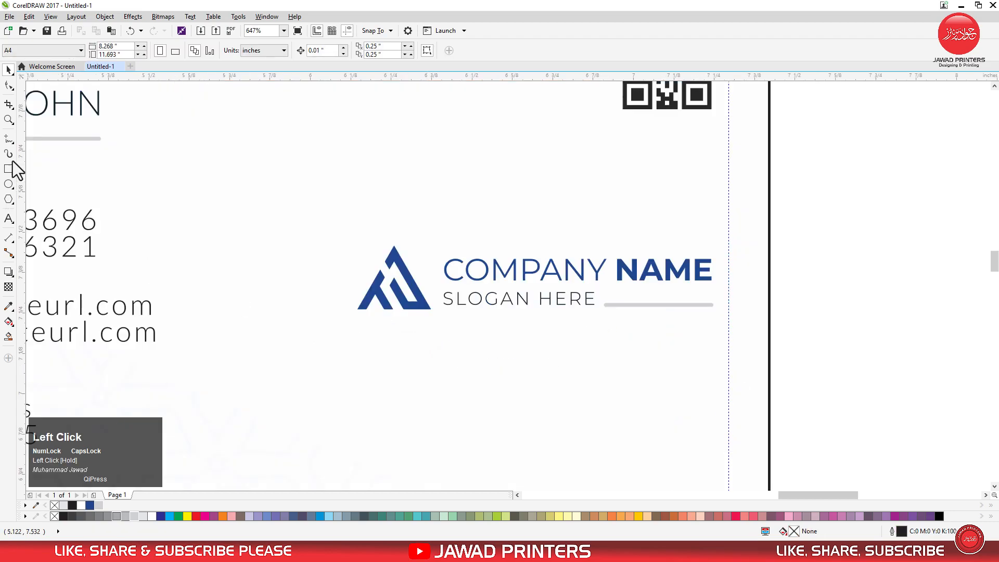
click(341, 152)
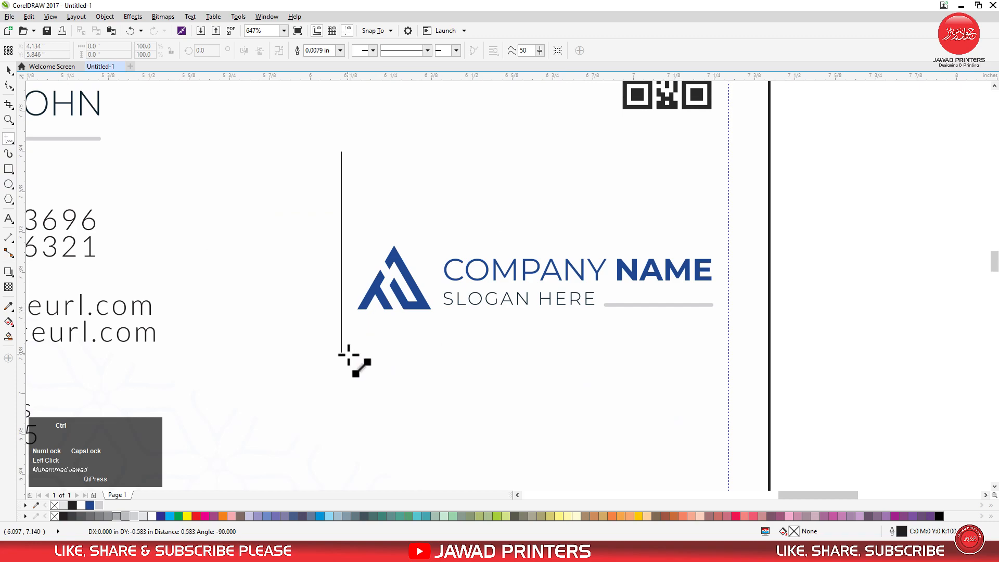
click(342, 416)
key(space)
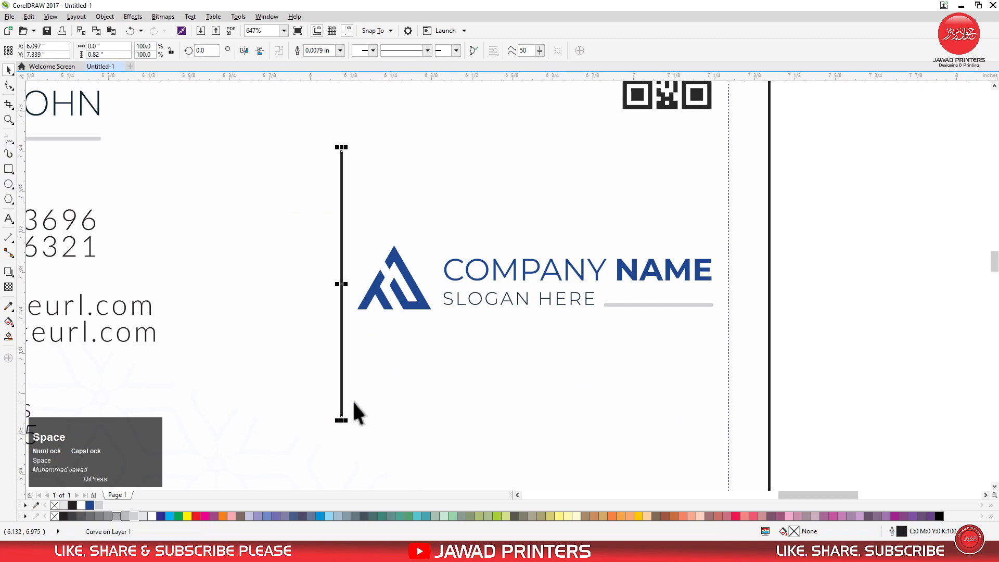
shift+click(370, 397)
key(e)
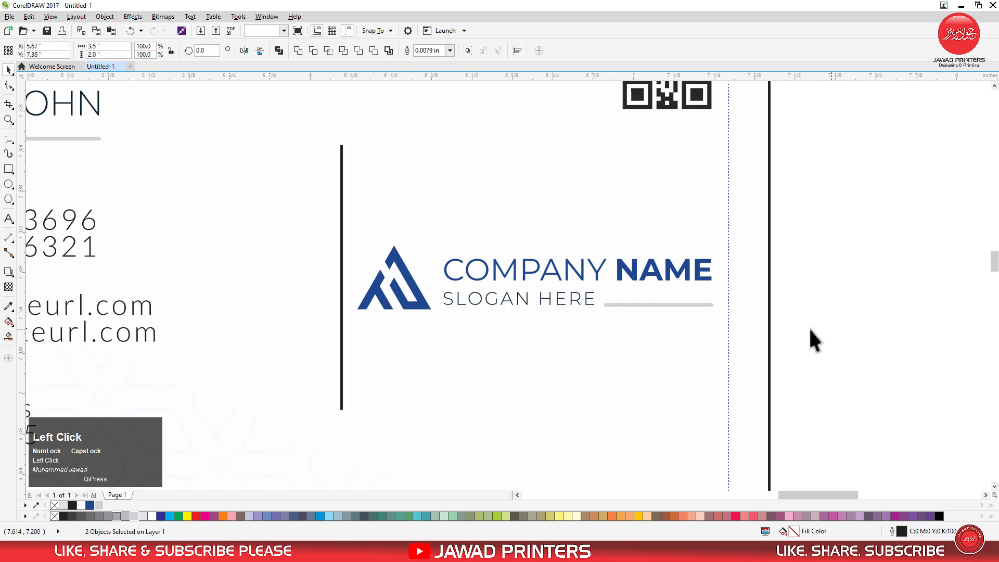
click(819, 330)
Set the outline width of the vertical line beside the logo to 0.012 in
click(342, 268)
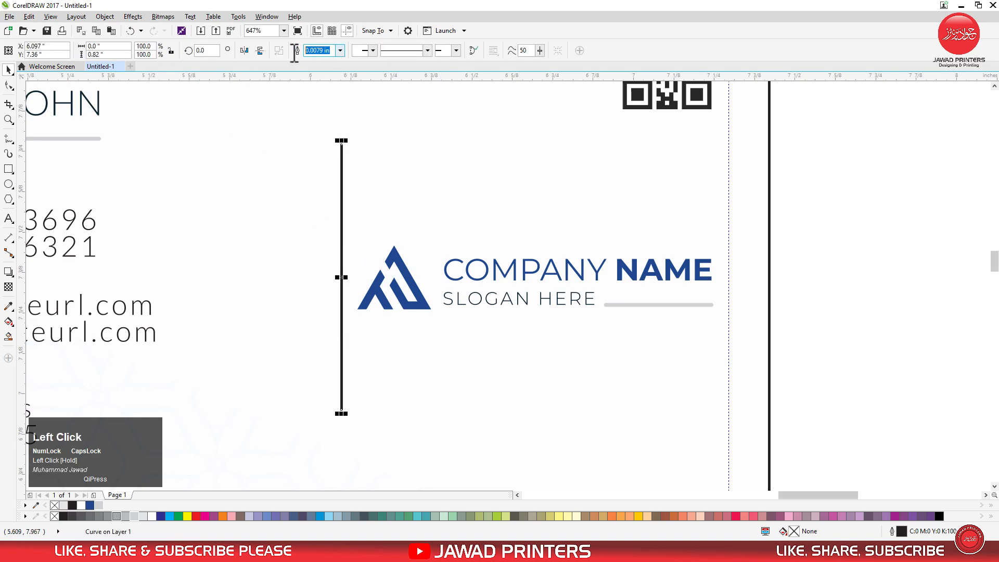
text(0.012)
key(Return)
Convert the vertical line to a curve with the Shape tool and bow its middle outward, away from the logo
click(9, 85)
key(space)
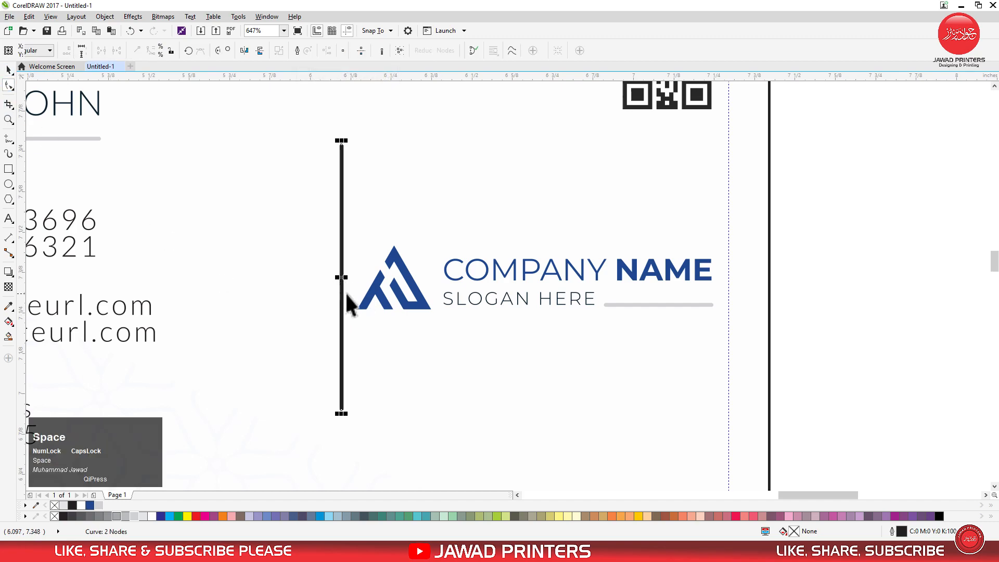
key(space)
click(342, 279)
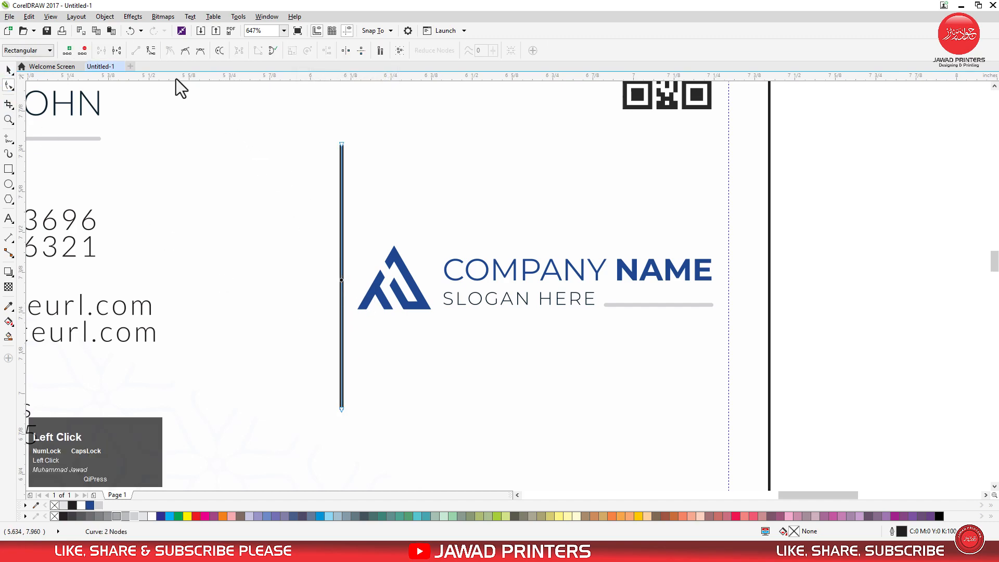
click(151, 50)
drag(345, 285, 266, 276)
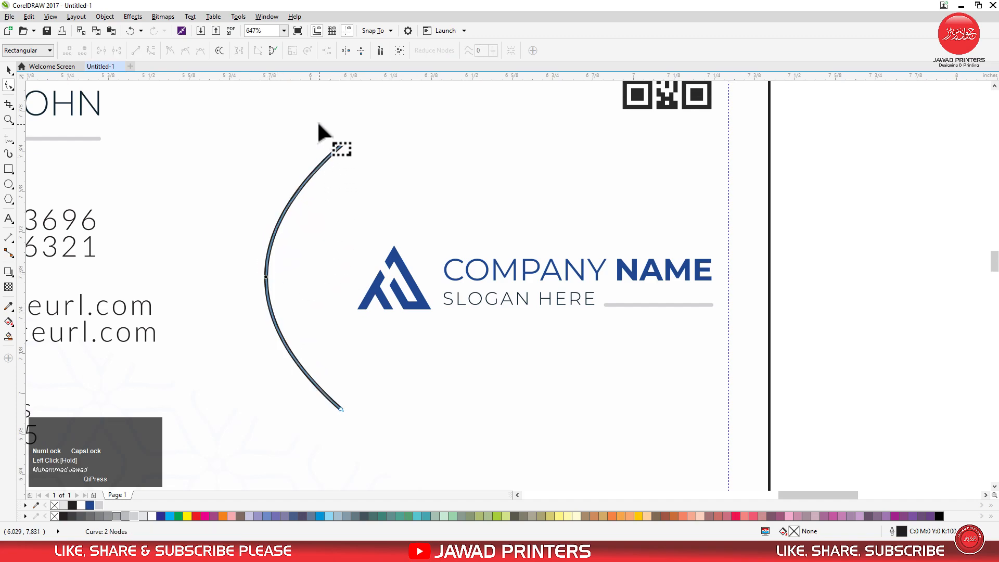
Adjust the control handles at both ends of the curve to form a rounder, symmetrical arc
click(342, 145)
drag(239, 231, 230, 203)
drag(242, 325, 232, 359)
key(space)
key(space)
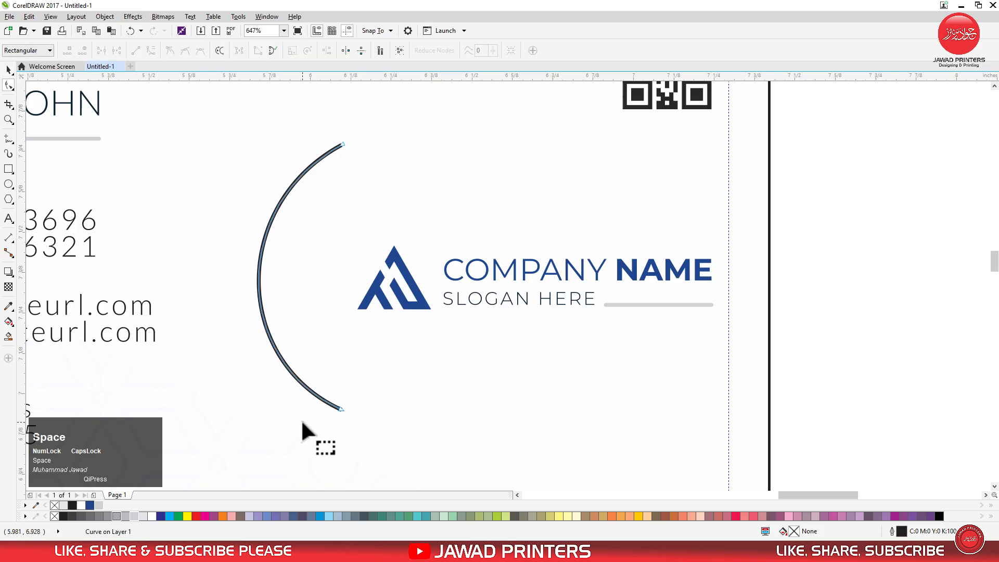
click(321, 394)
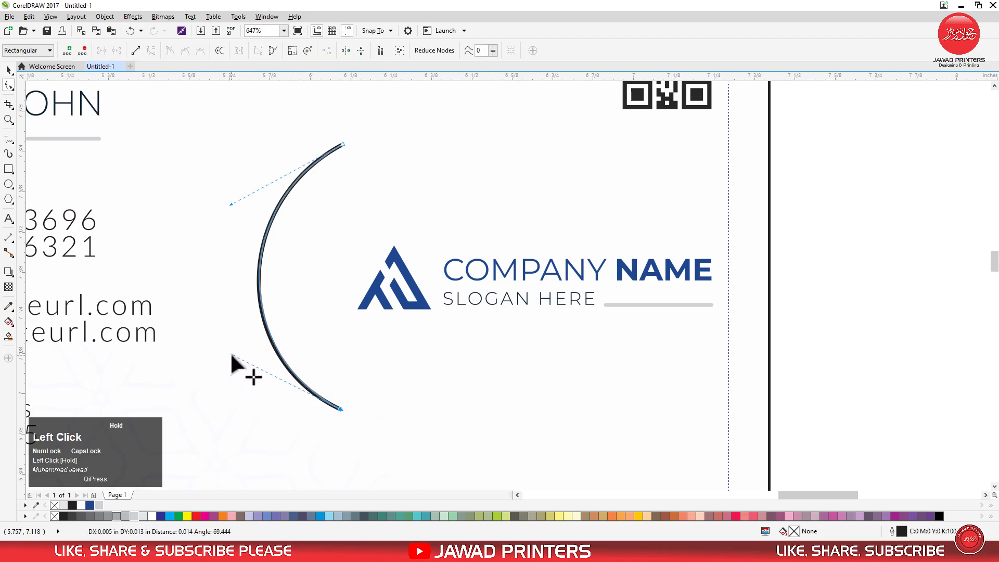
key(space)
Move the arc closer around the logo symbol and colour its outline the document's dark blue, C98 M84 Y10 K1
drag(261, 290, 293, 291)
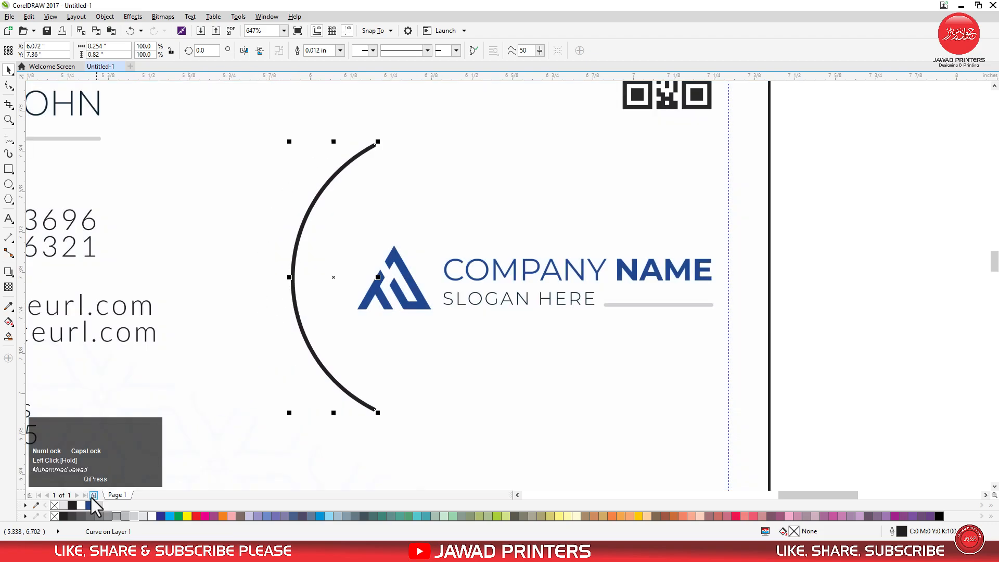
right_click(90, 505)
scroll(485, 319, down, 5)
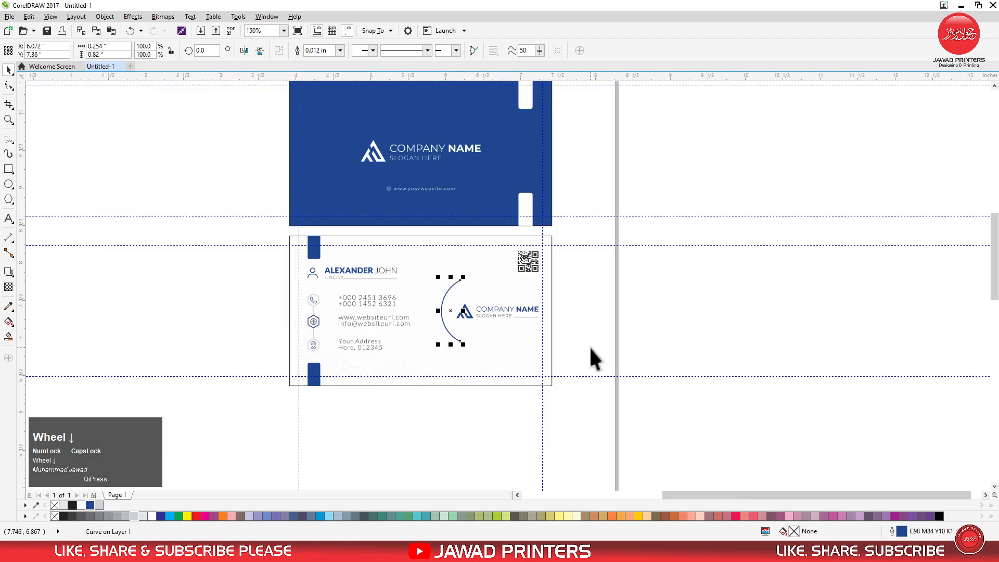
click(582, 346)
key(F4)
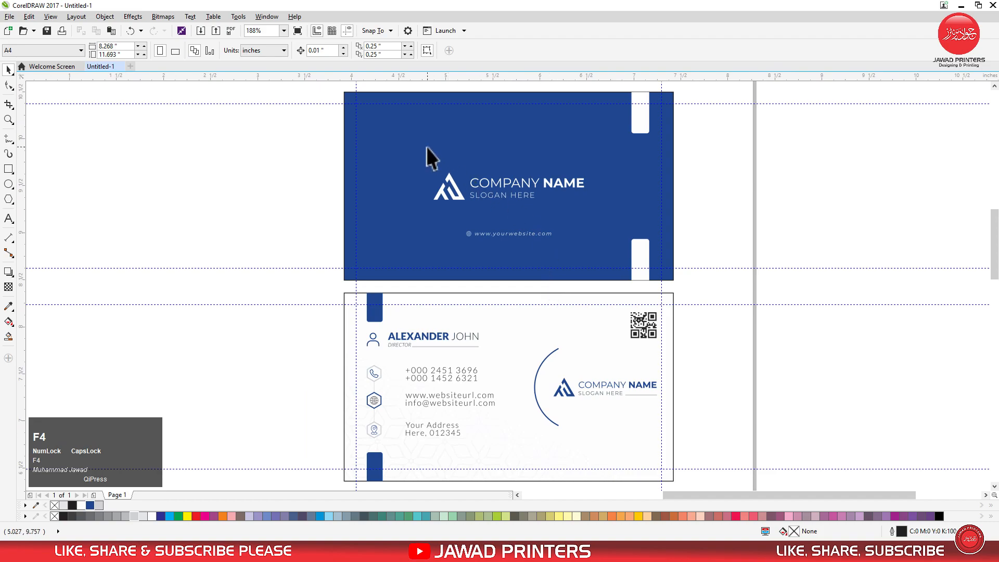
Delete all the vertical and horizontal margin guidelines around both card sides
click(357, 84)
key(Delete)
click(661, 86)
key(Delete)
key(Delete)
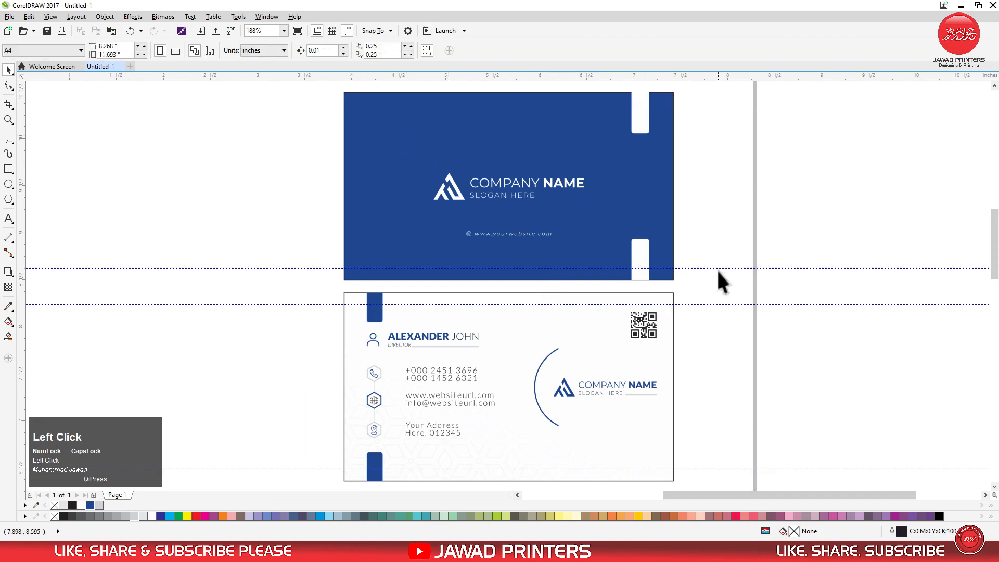
click(720, 269)
key(Delete)
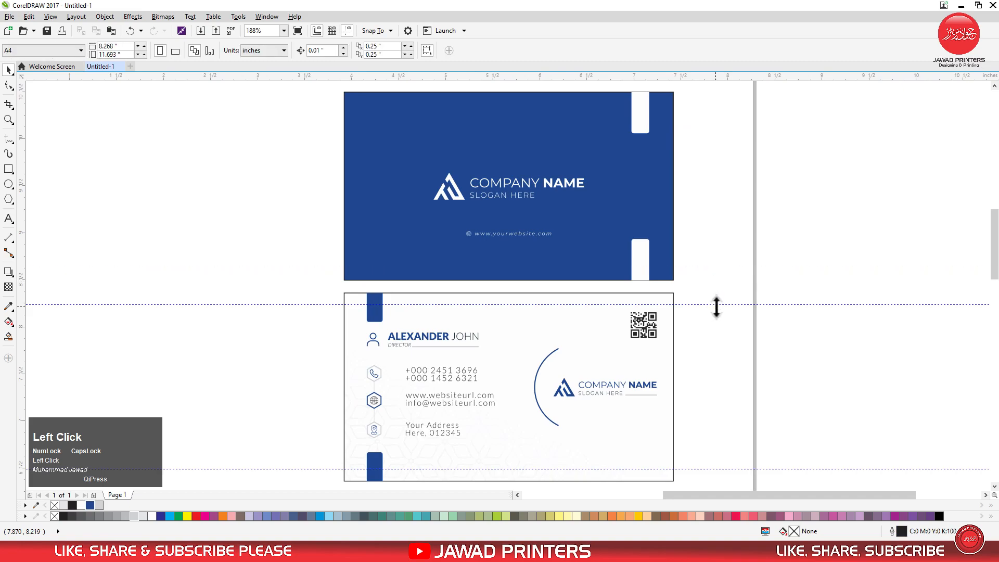
key(Delete)
click(711, 469)
key(Delete)
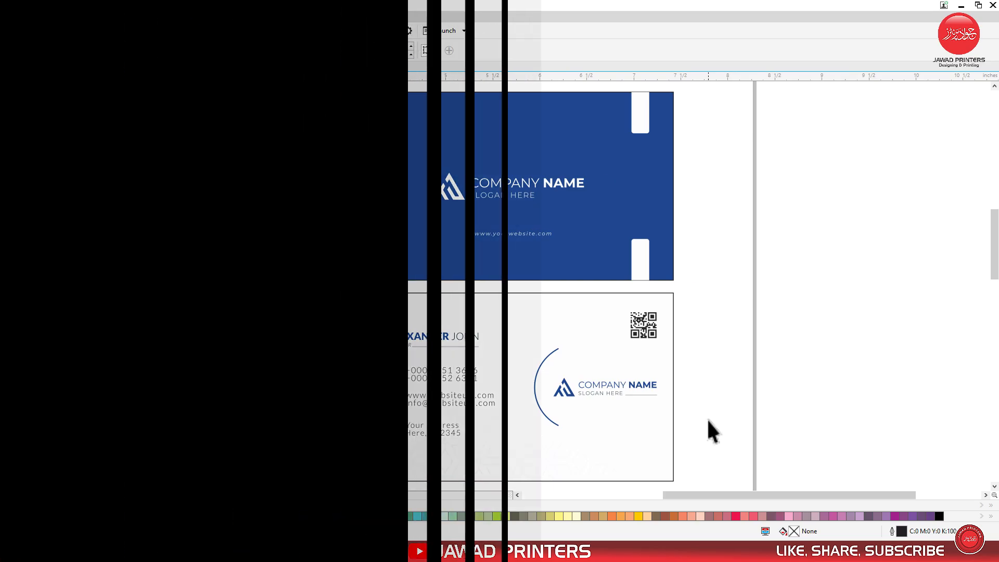